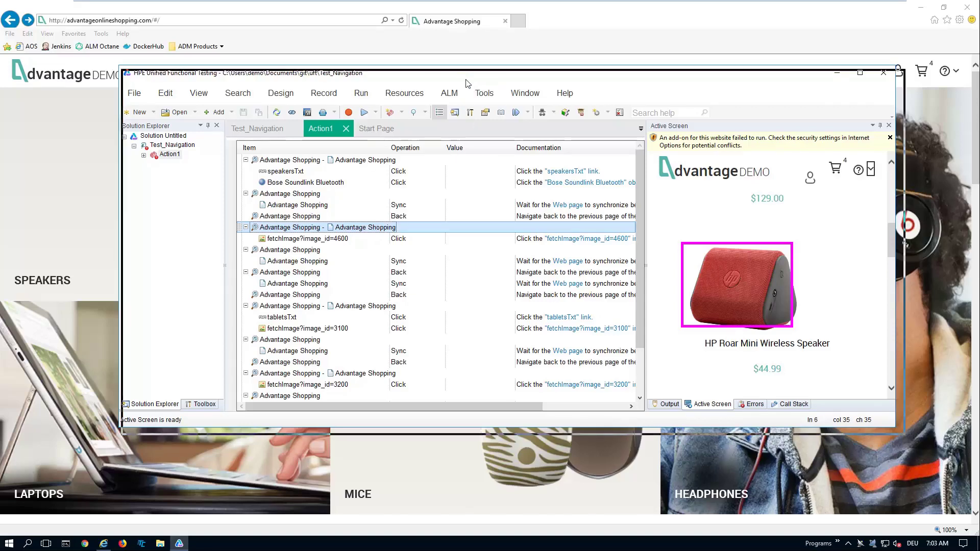
Step: Run Test_Navigation in UFT, producing report Res3 with 0 errors and 0 warnings
drag(463, 81, 468, 84)
click(314, 213)
click(314, 209)
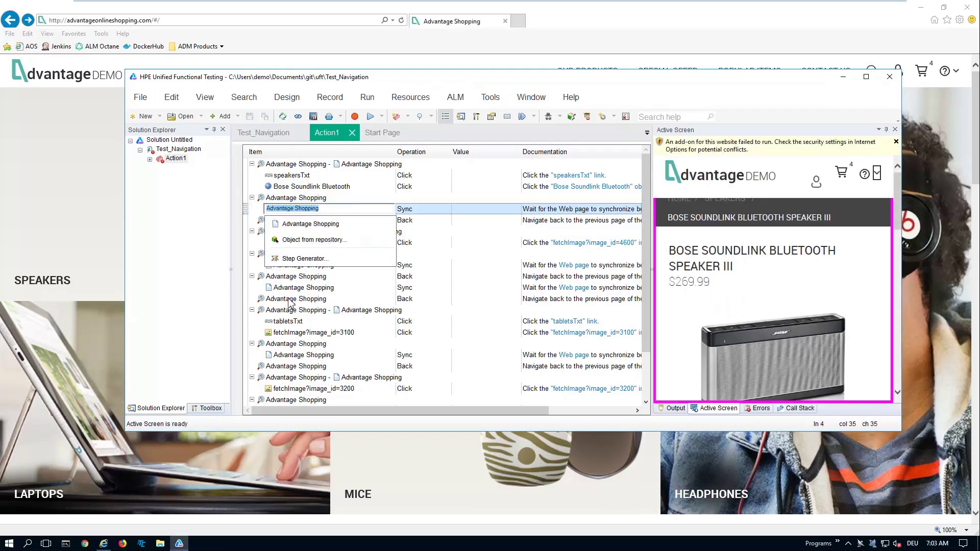
click(294, 287)
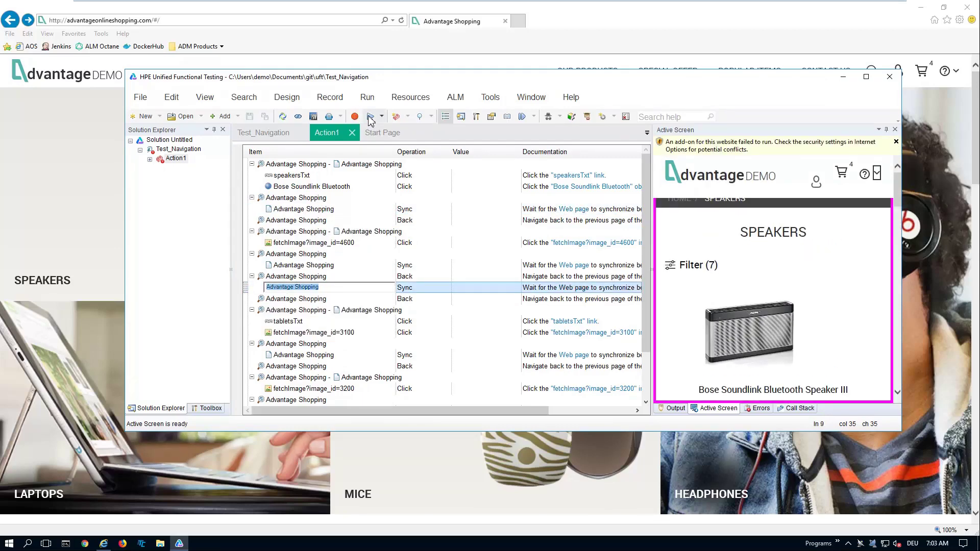
click(371, 116)
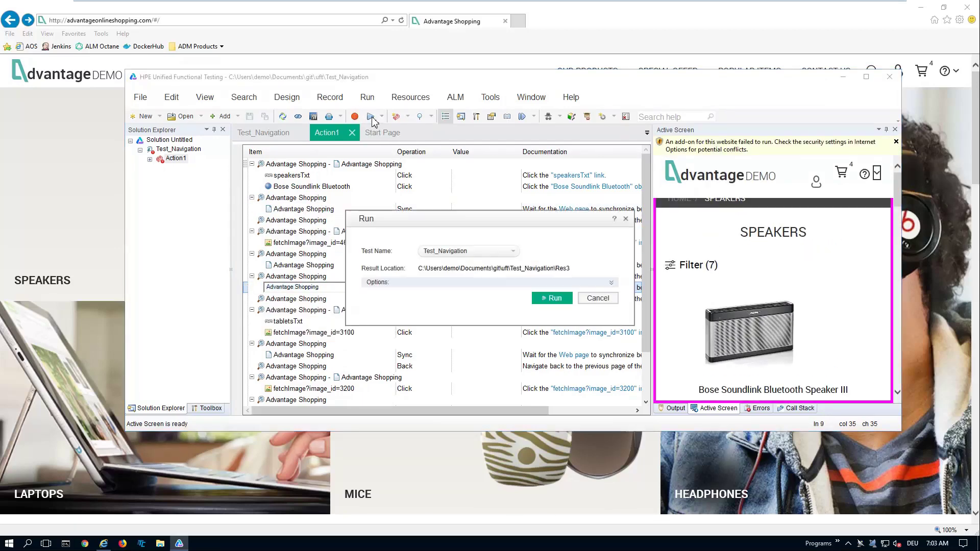
click(554, 298)
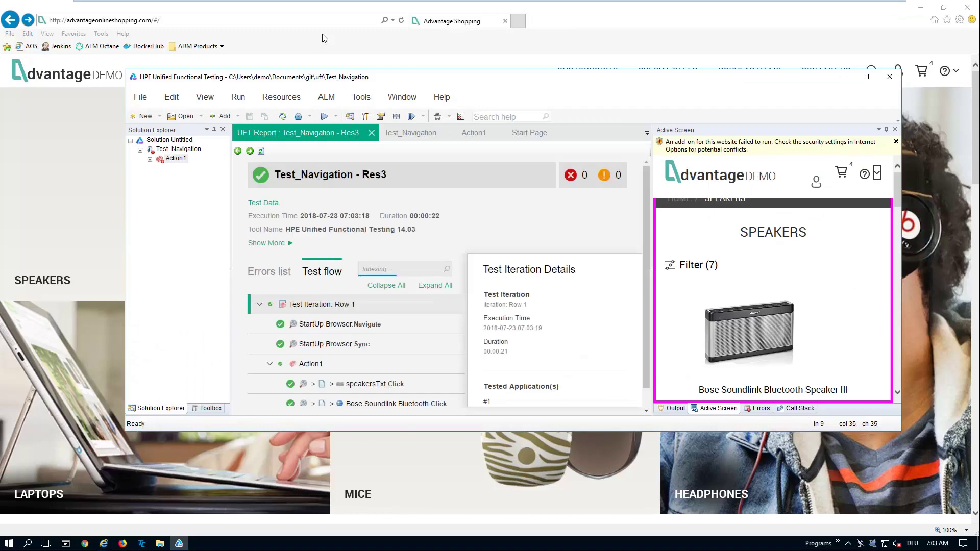
Step: Commit Test_Navigation to Git with message 'test updated' and push it to the remote repository
click(372, 133)
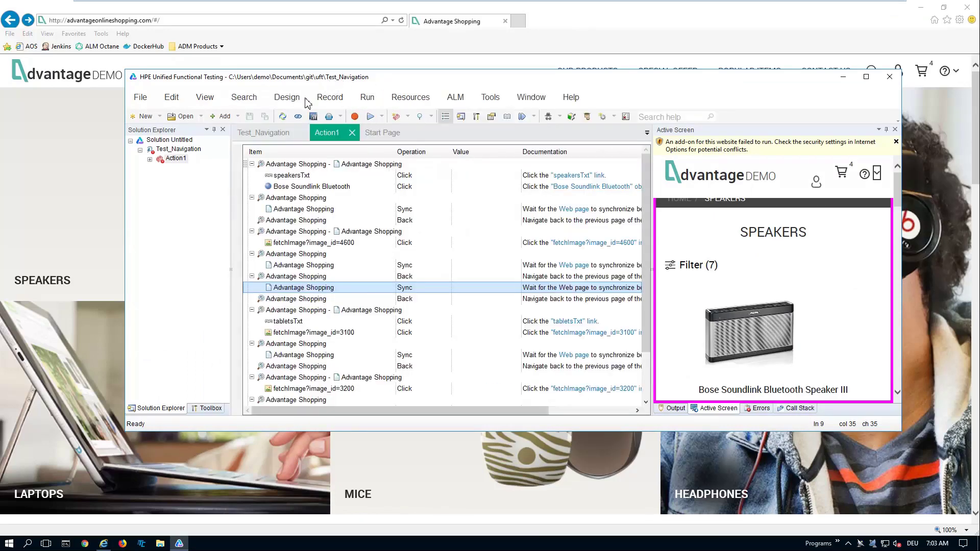
right_click(177, 150)
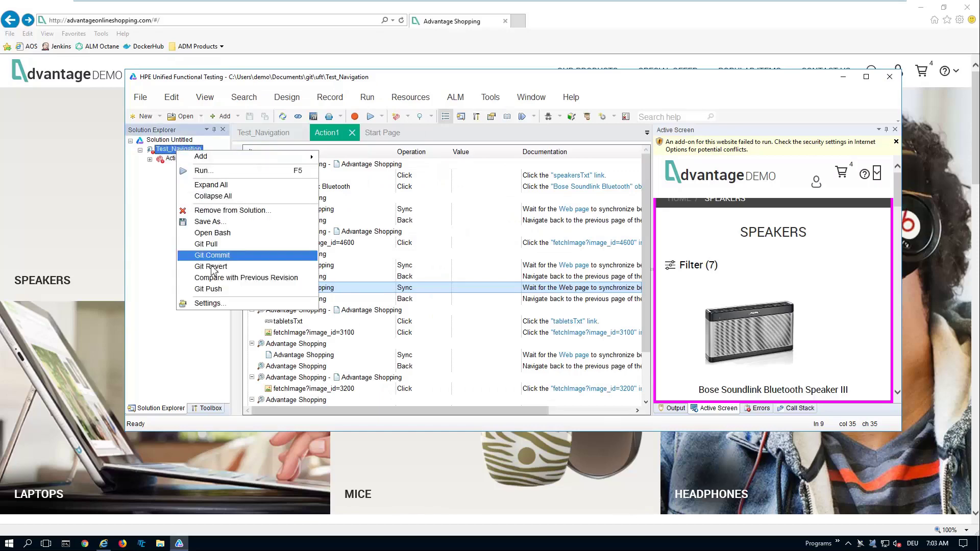
click(212, 255)
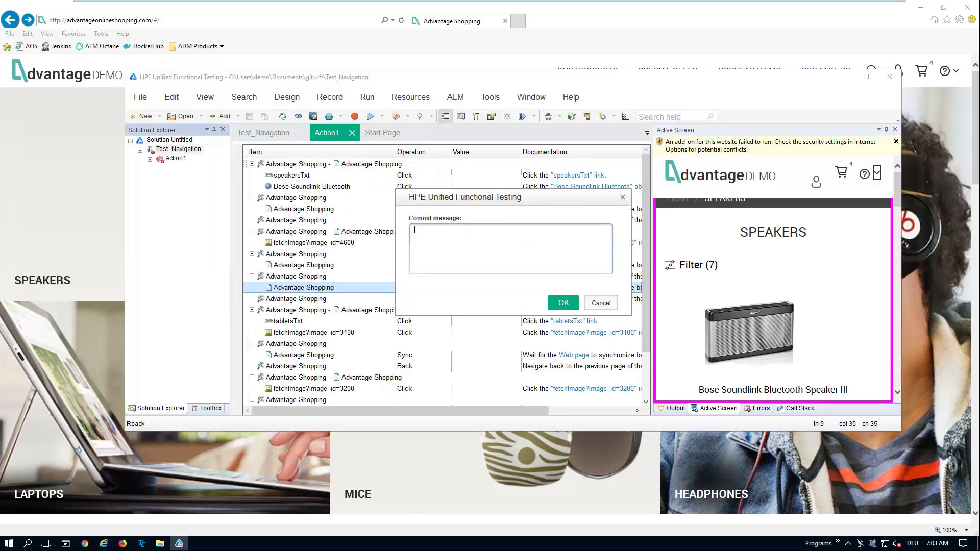
text(test updated)
click(562, 303)
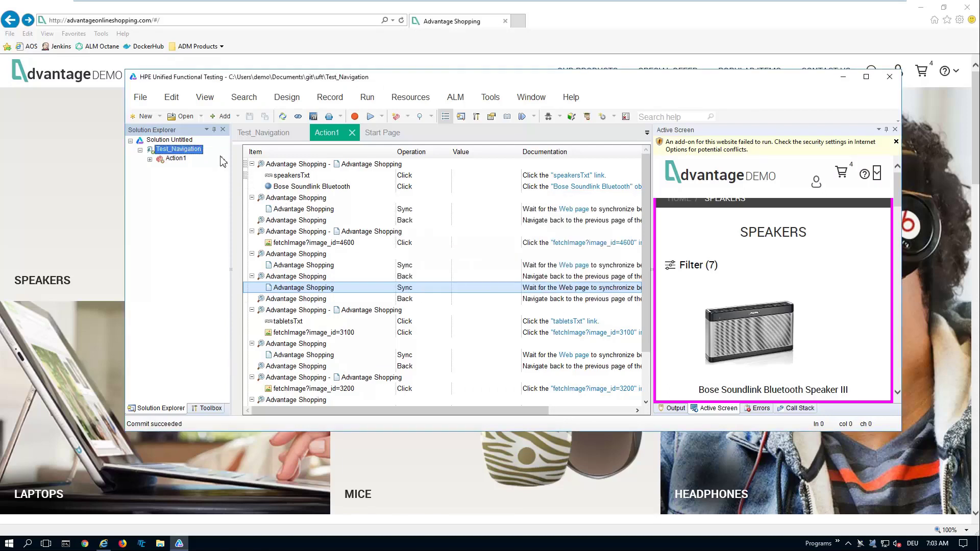
right_click(194, 149)
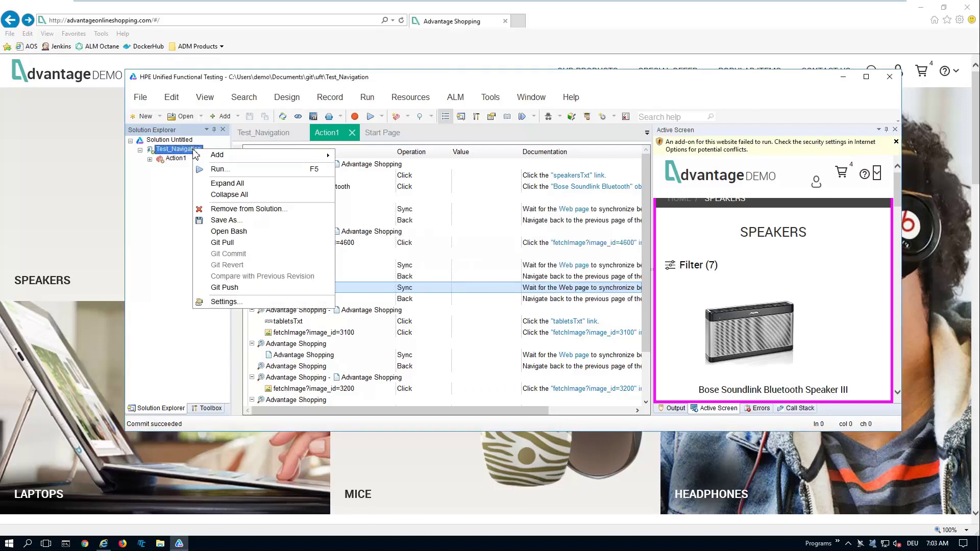
click(275, 291)
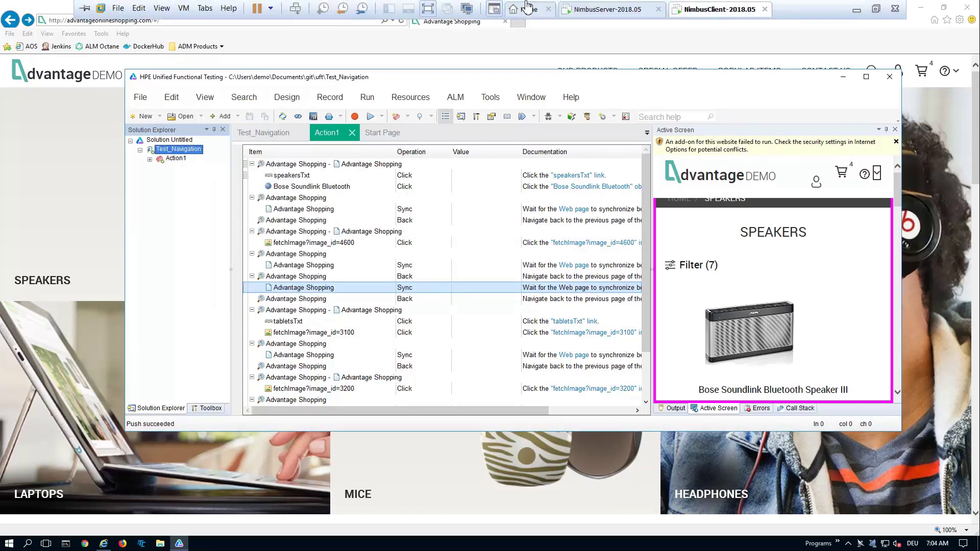
Step: Filter the Quality test list to Framework UFT, leaving three tests including Test_Navigation
click(593, 10)
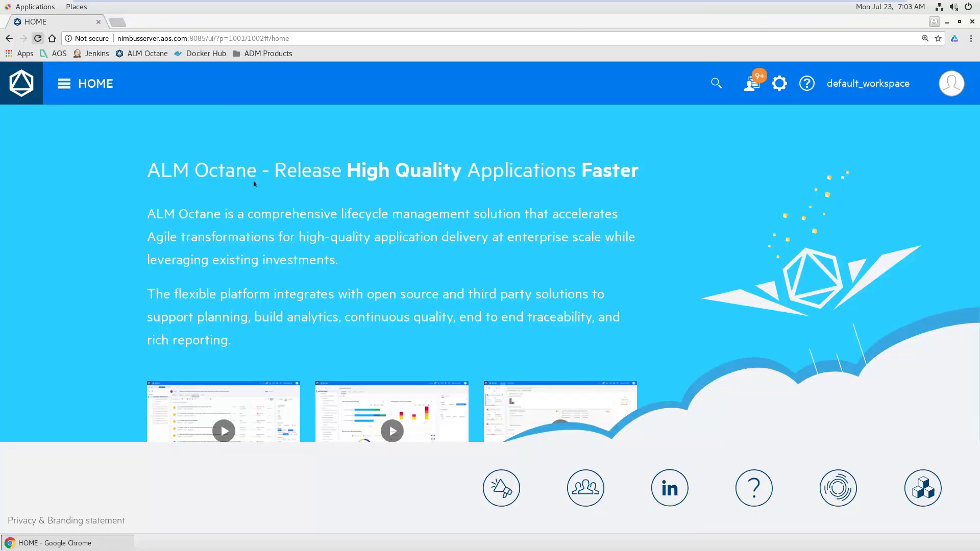
click(65, 84)
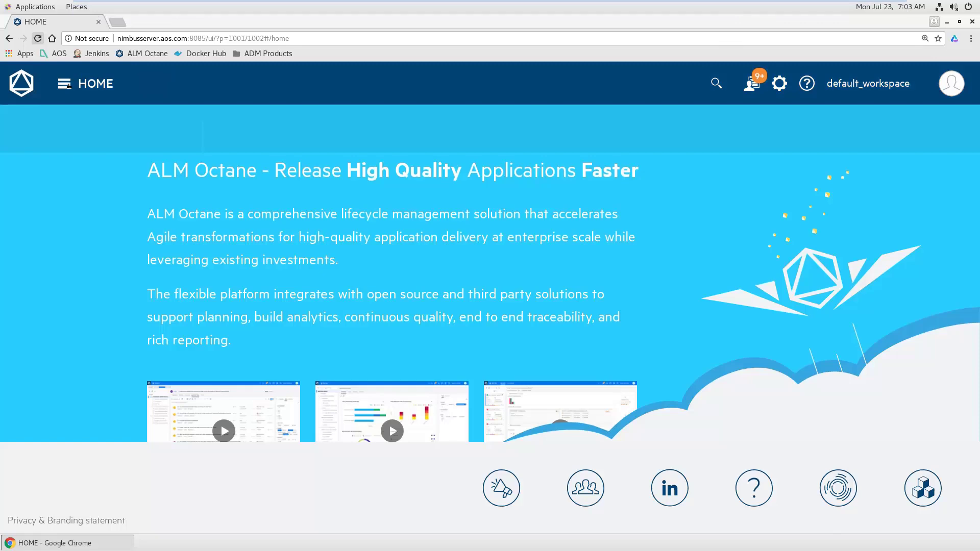
click(722, 158)
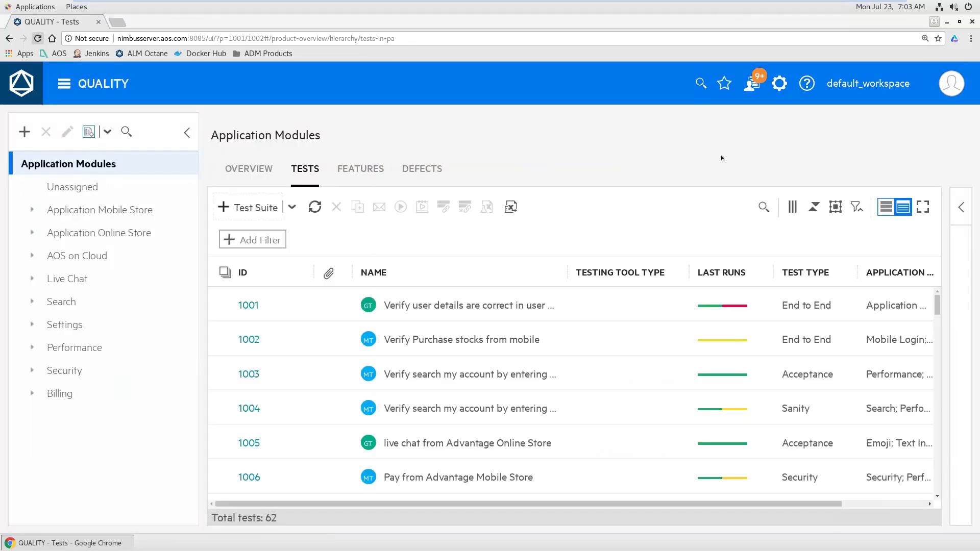
click(250, 240)
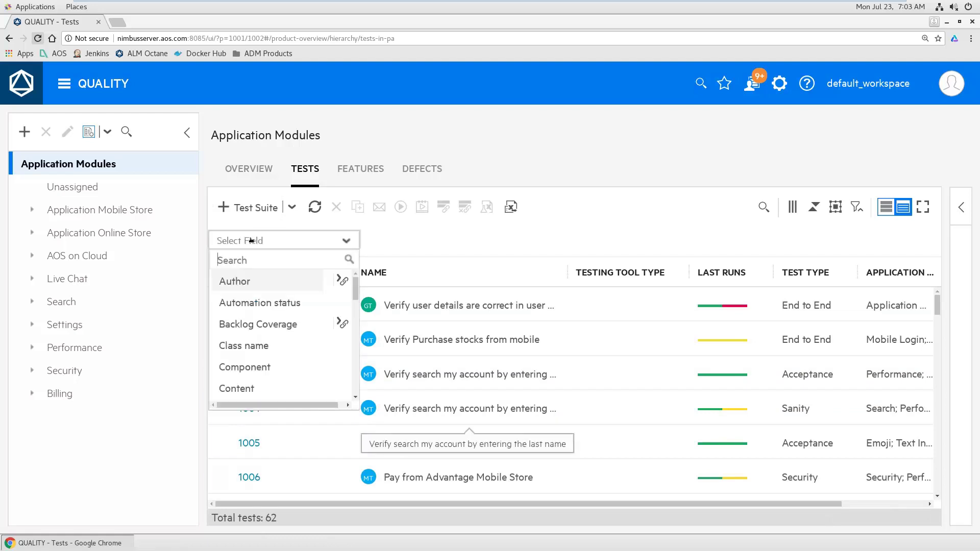
text(fra)
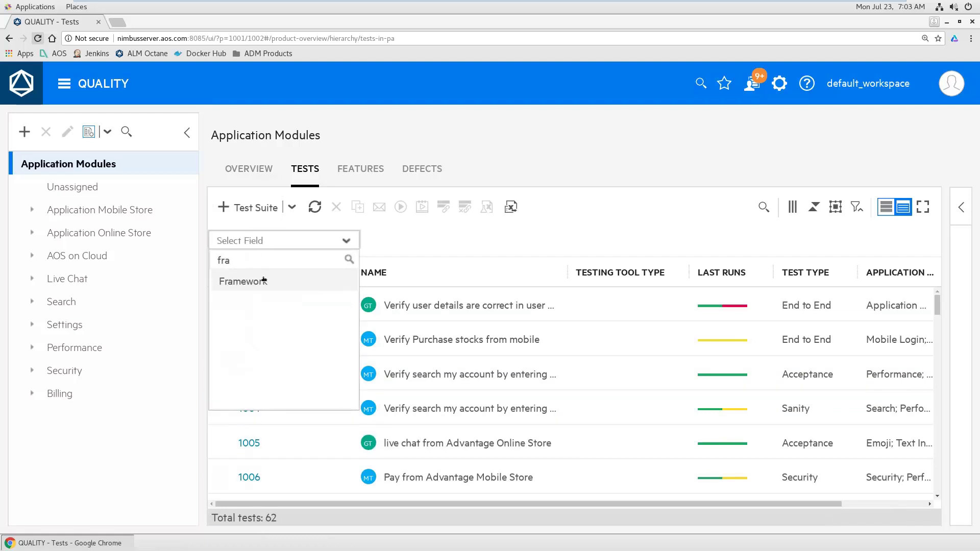
click(262, 283)
click(229, 368)
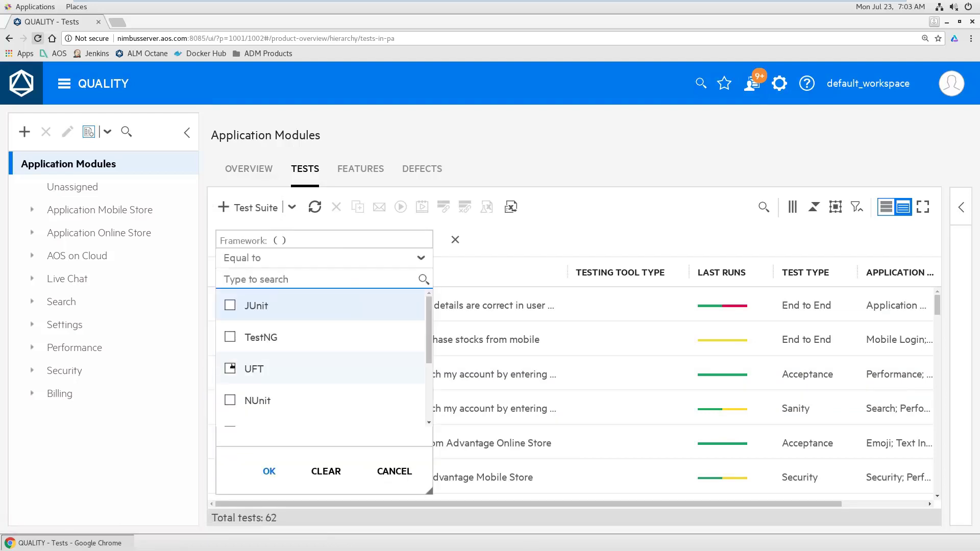
click(258, 473)
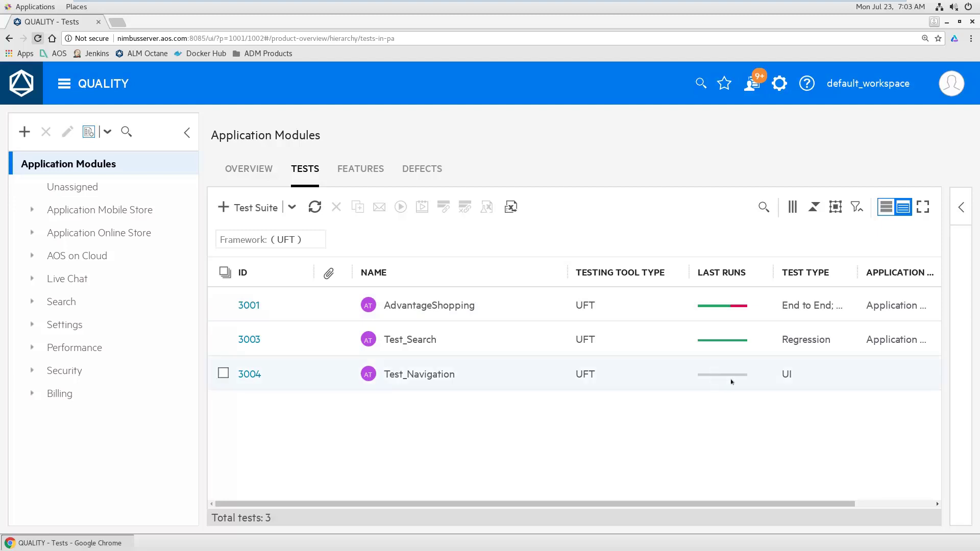
Step: Create a new test suite named 'Test AOS Suite'
click(255, 208)
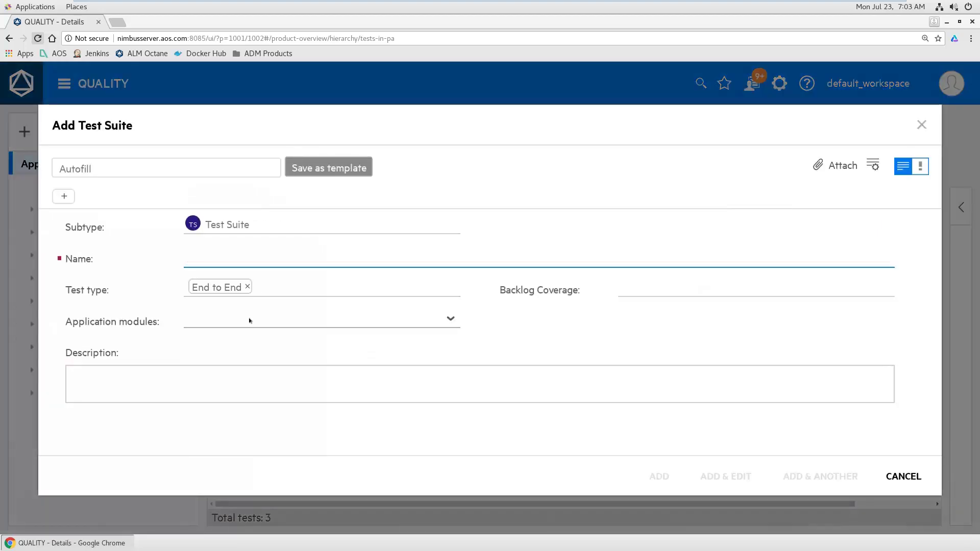
text(Test AOS)
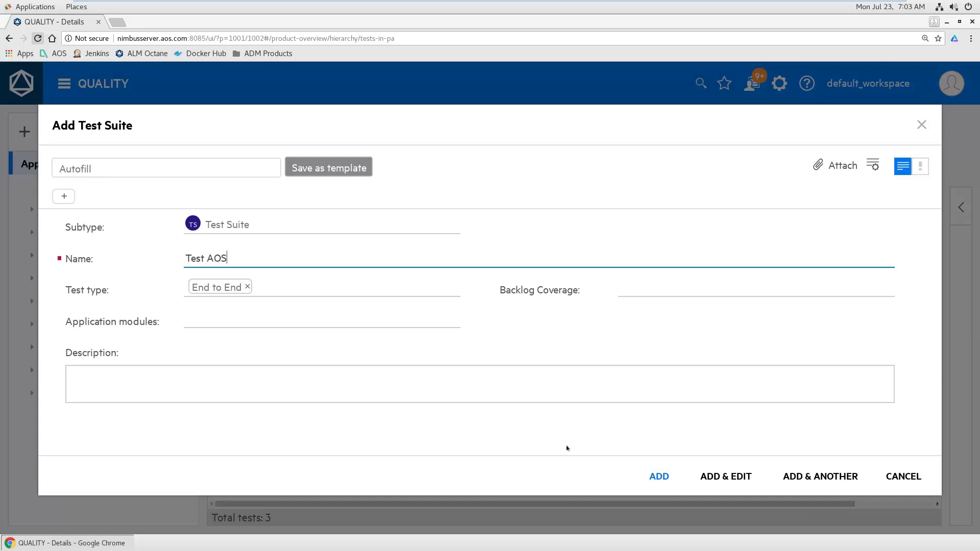
text( Suite)
click(714, 476)
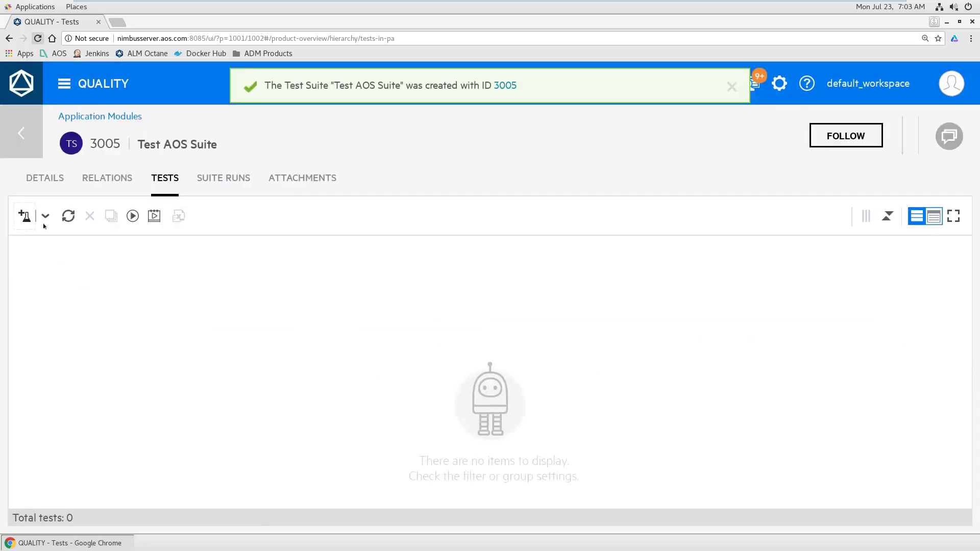
Step: Add AdvantageShopping, Test_Search and Test_Navigation to the suite and launch a suite run
click(24, 216)
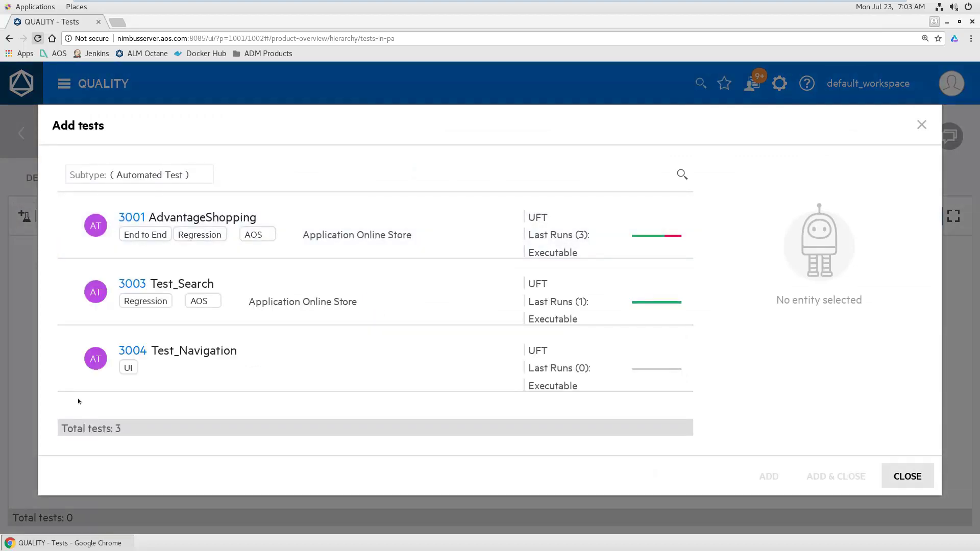
click(70, 226)
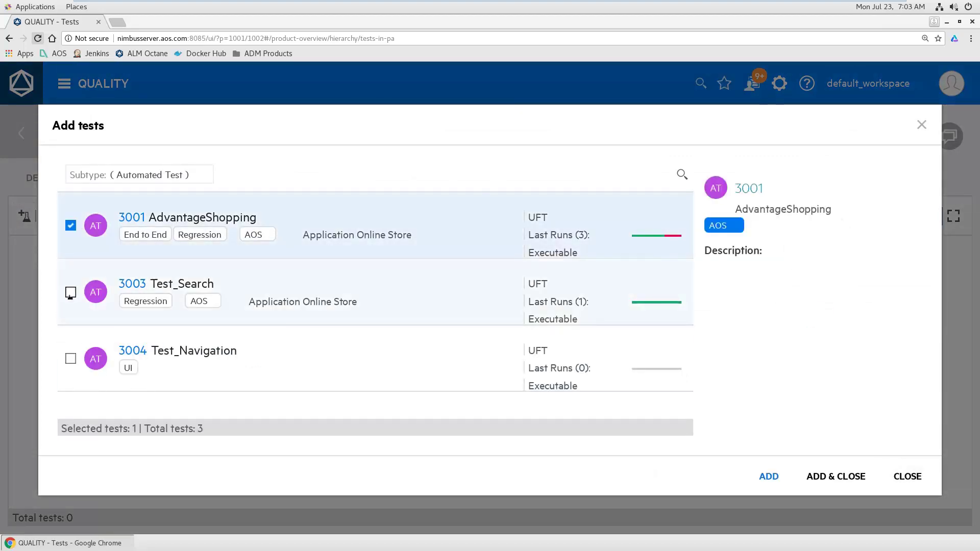
click(71, 292)
click(71, 358)
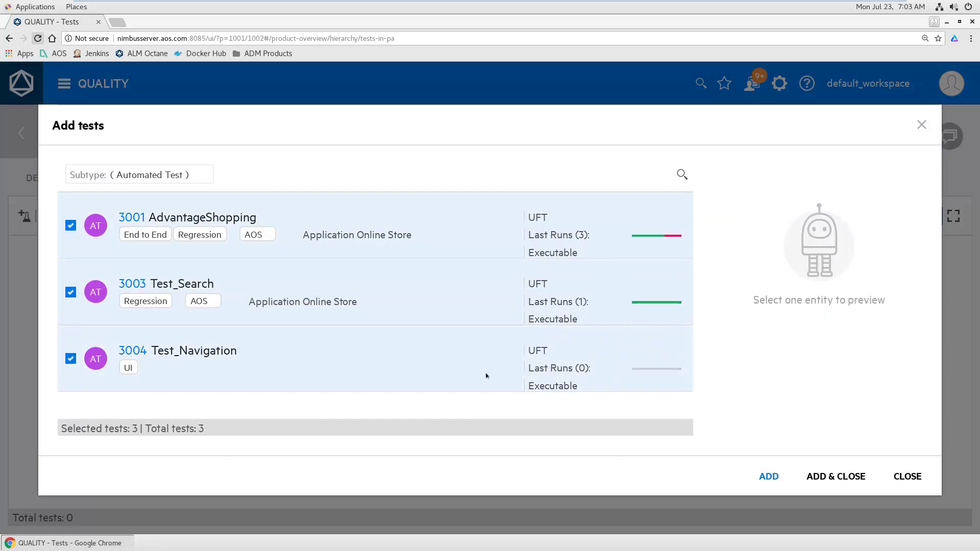
click(849, 476)
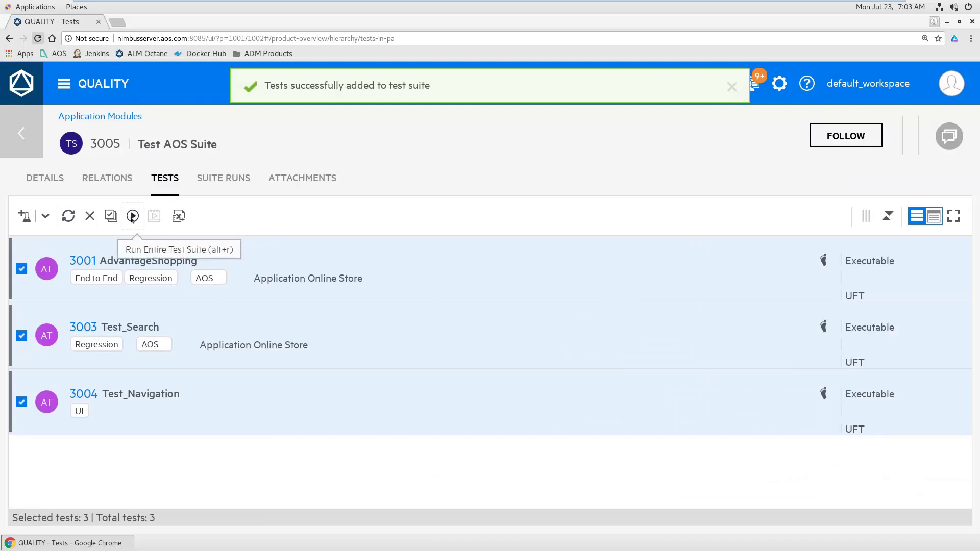
click(132, 217)
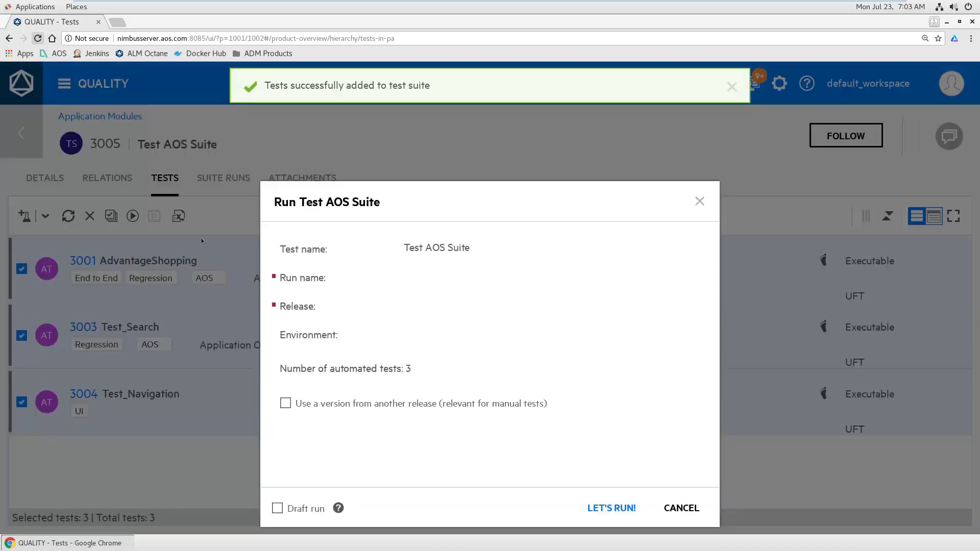
click(611, 507)
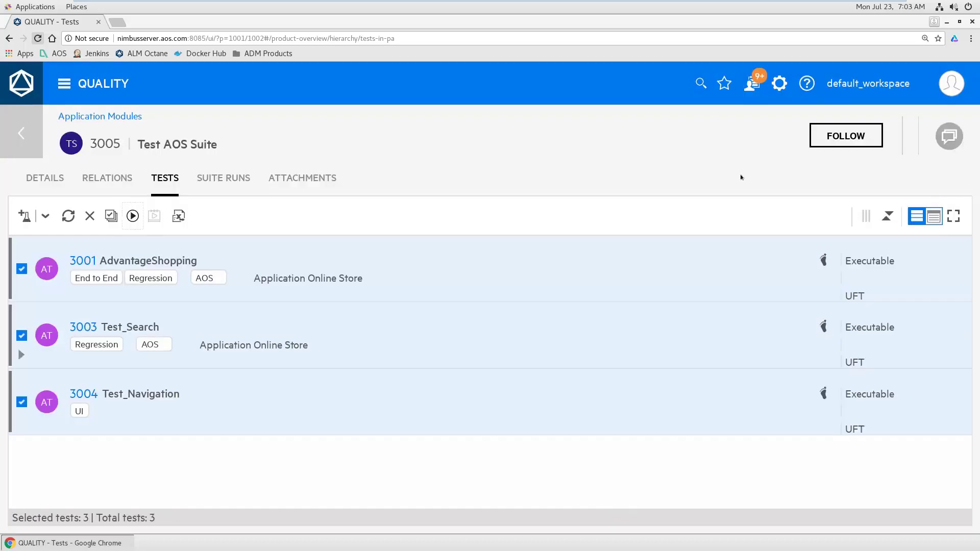
key(super)
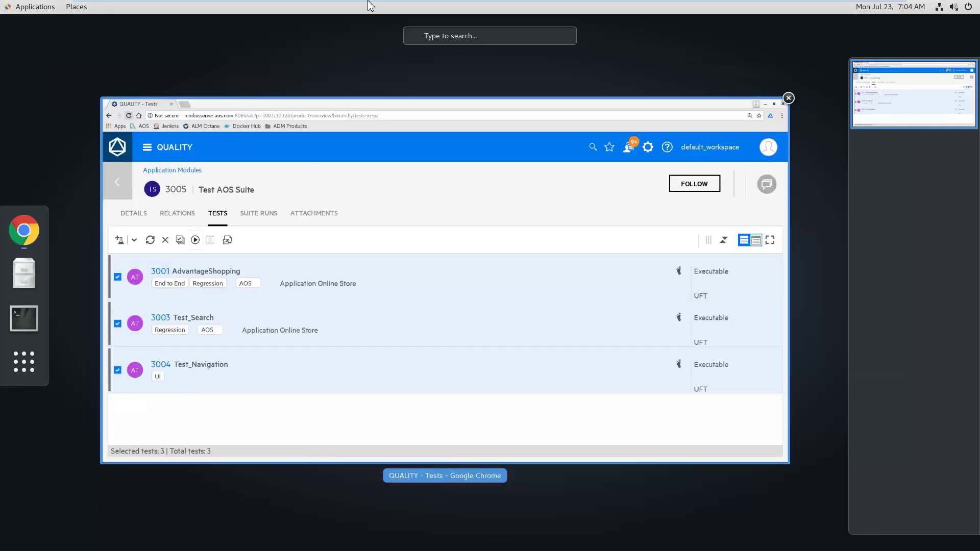
mouse_move(369, 4)
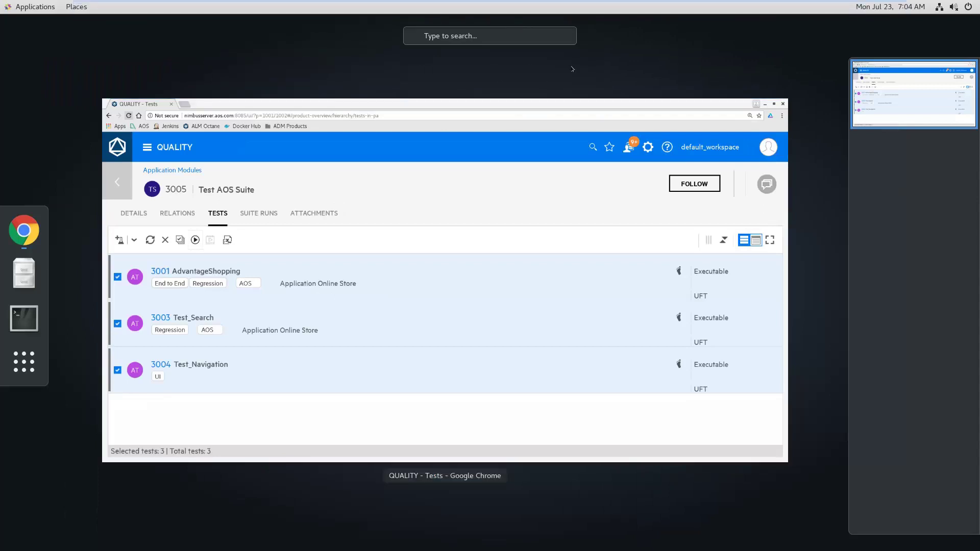
mouse_move(637, 4)
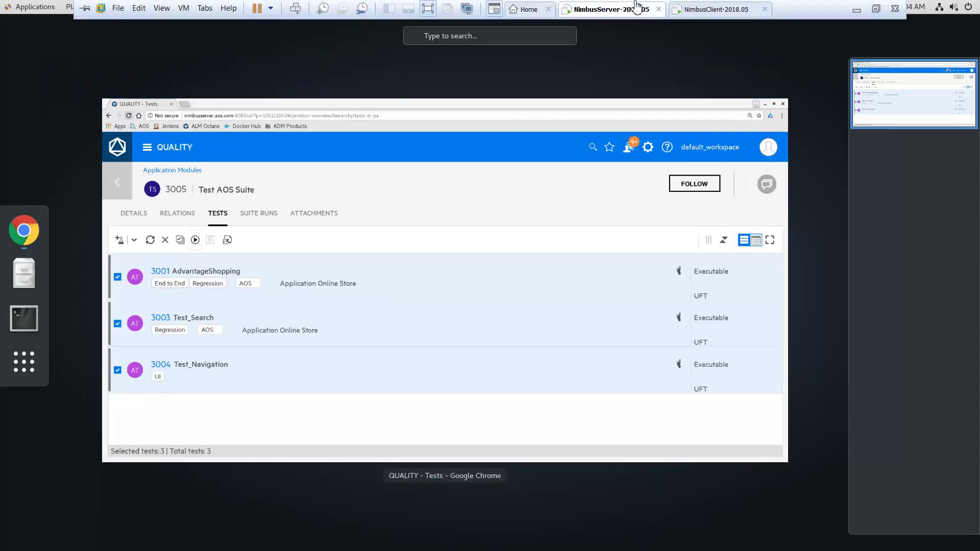
click(723, 11)
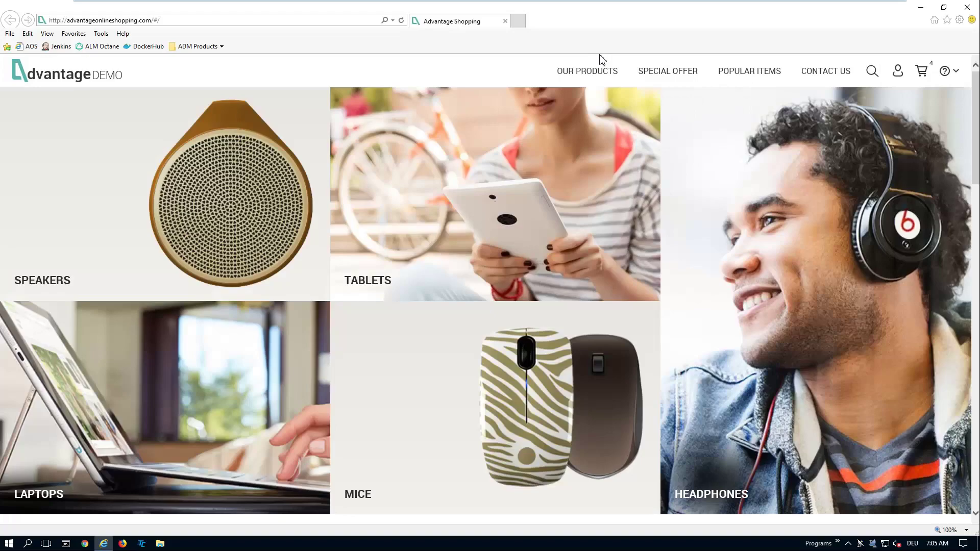
click(616, 10)
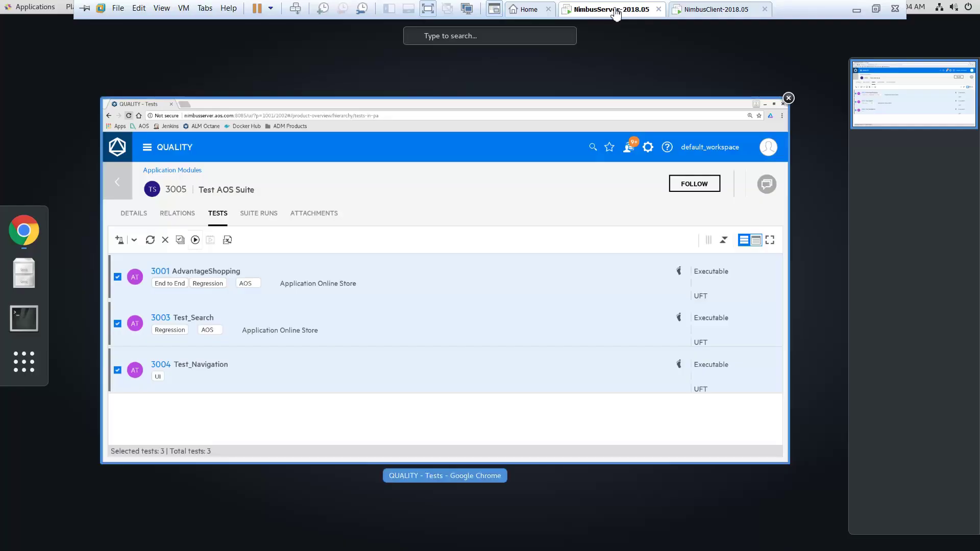
click(358, 207)
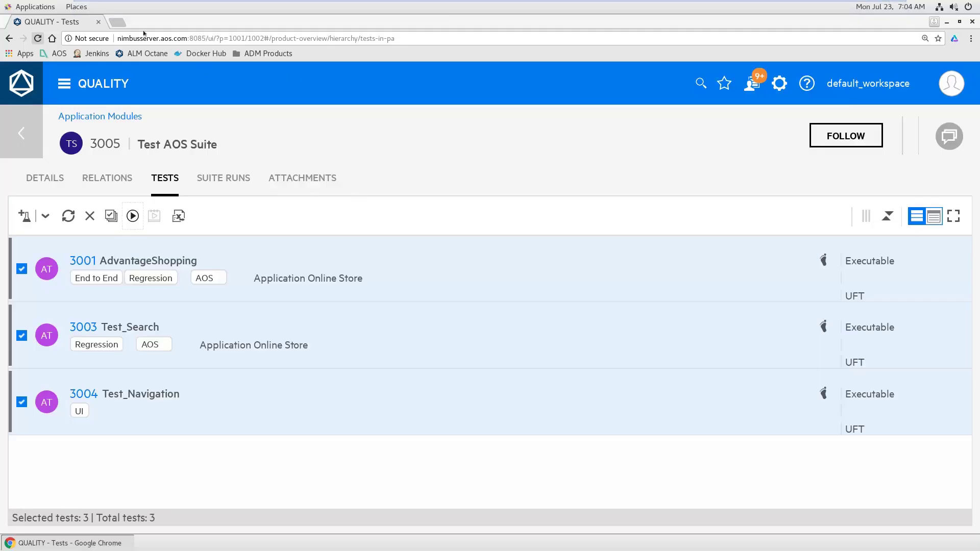
key(ctrl+t)
Step: Check running build #1 of the Jenkins UFT test run job for Suite ID 3005, then return to Octane
click(92, 53)
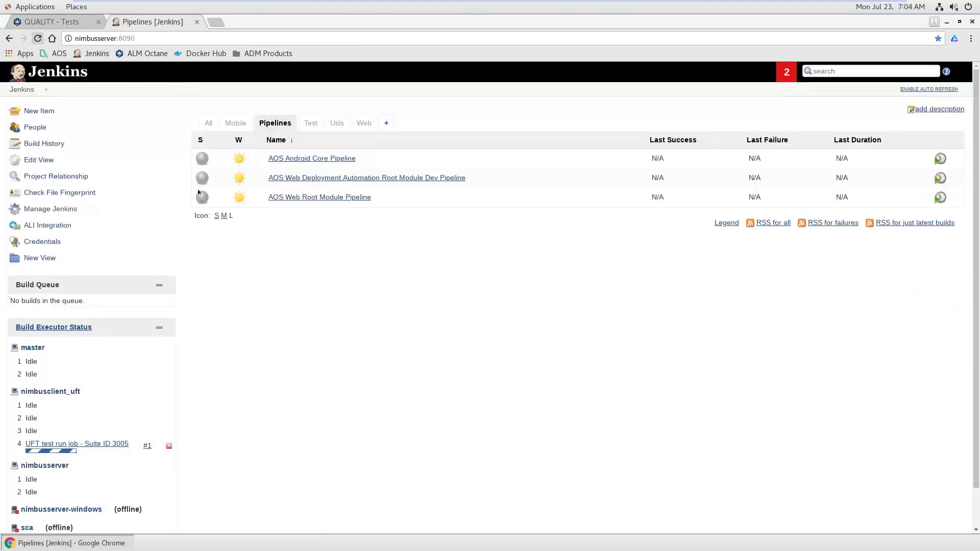
mouse_move(82, 452)
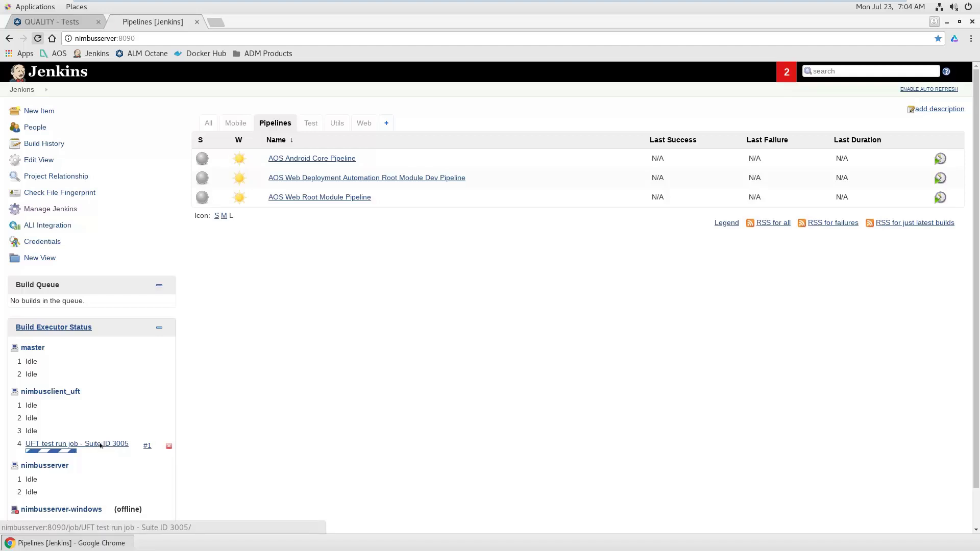
click(101, 445)
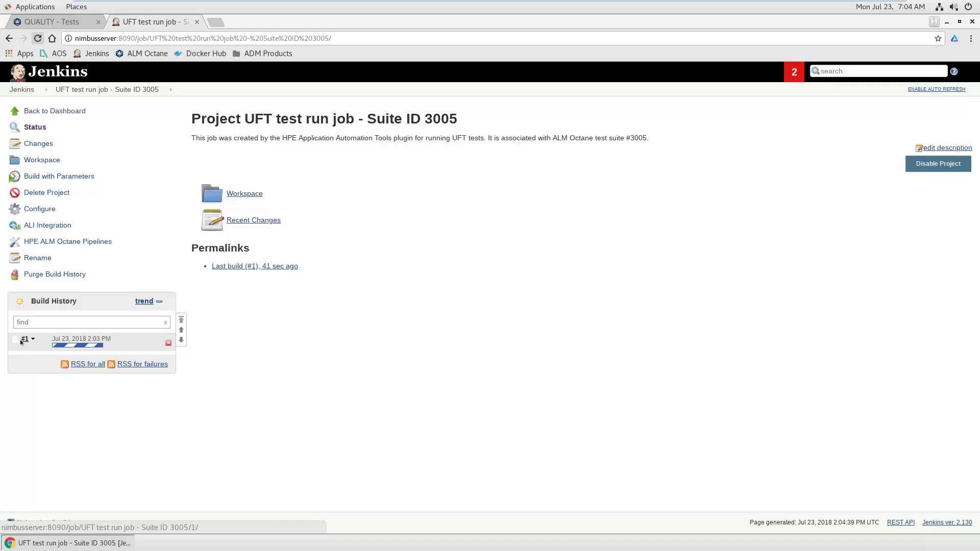
click(20, 341)
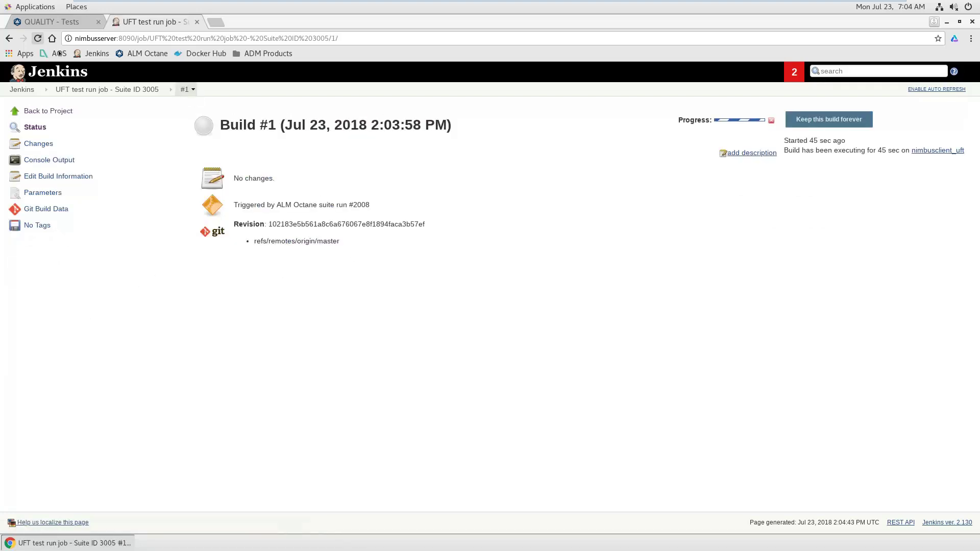
click(51, 22)
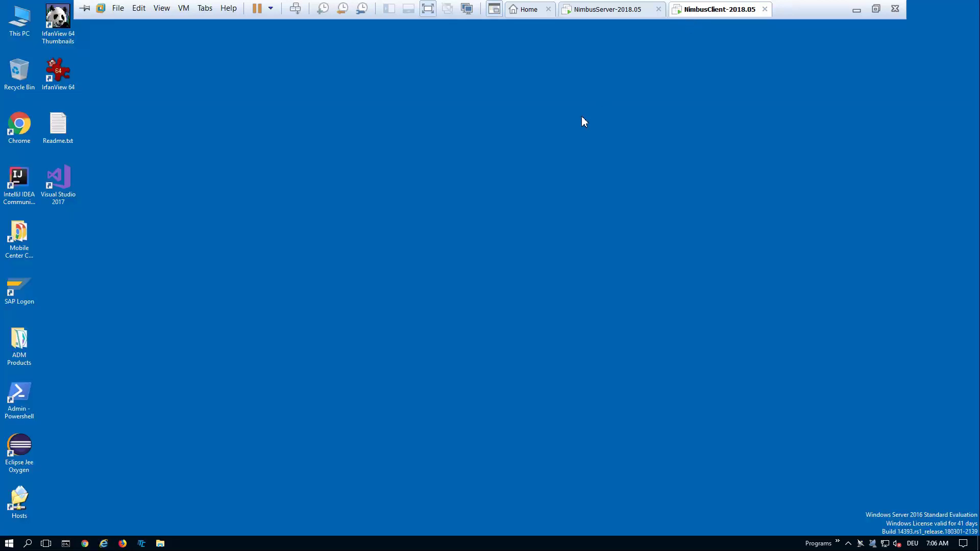
Step: Return to the Application Modules test list and refresh it to update last-run results
click(607, 9)
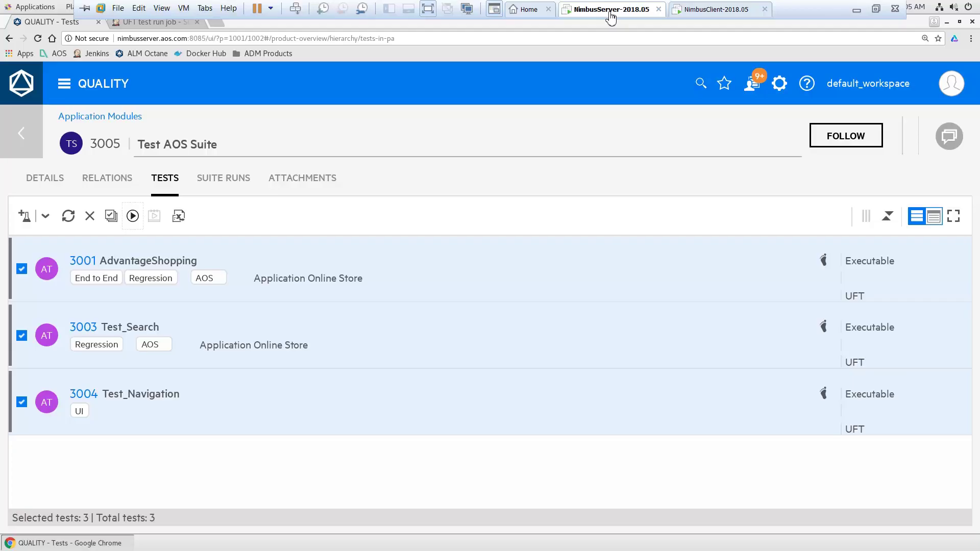
click(20, 139)
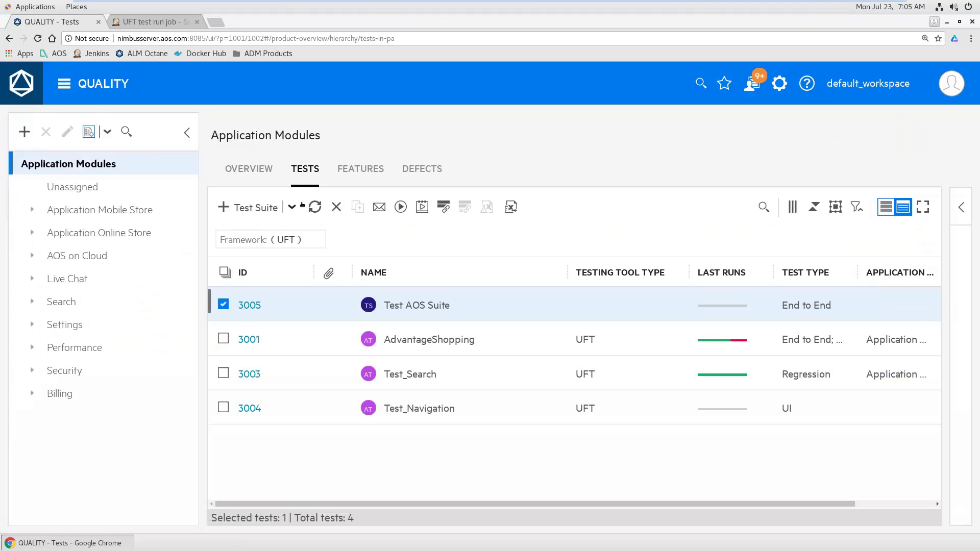
click(316, 208)
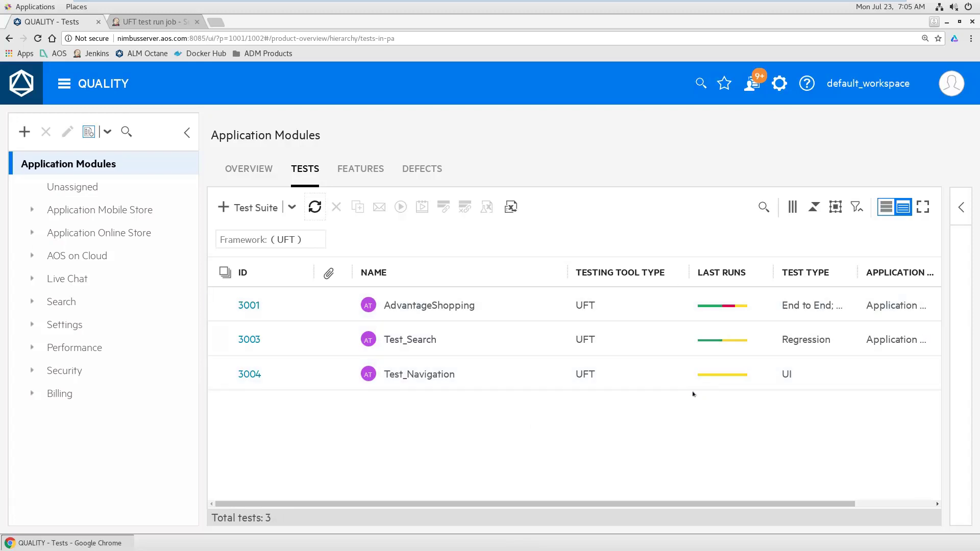
click(313, 206)
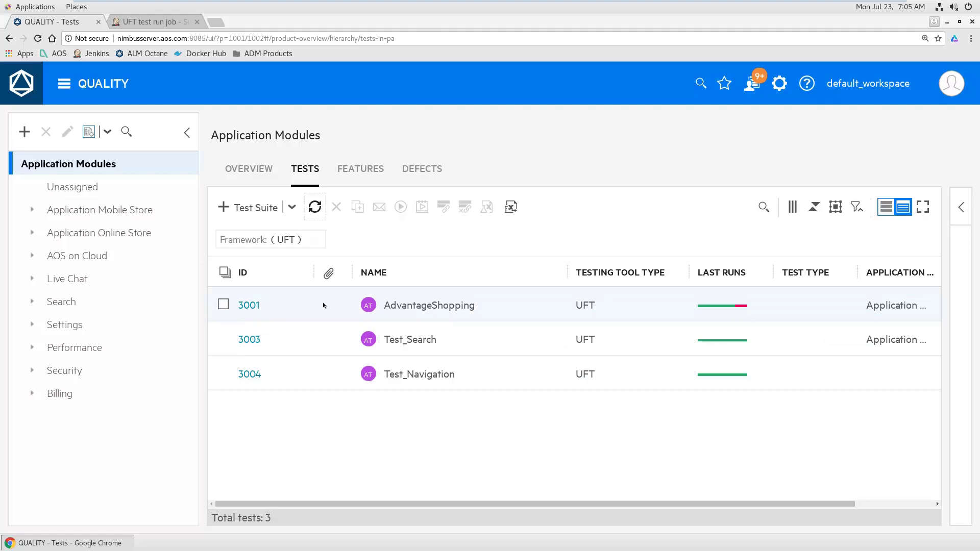
Step: Add an OR filter on Subtype Test Suite, listing 10 tests including suites
mouse_move(368, 245)
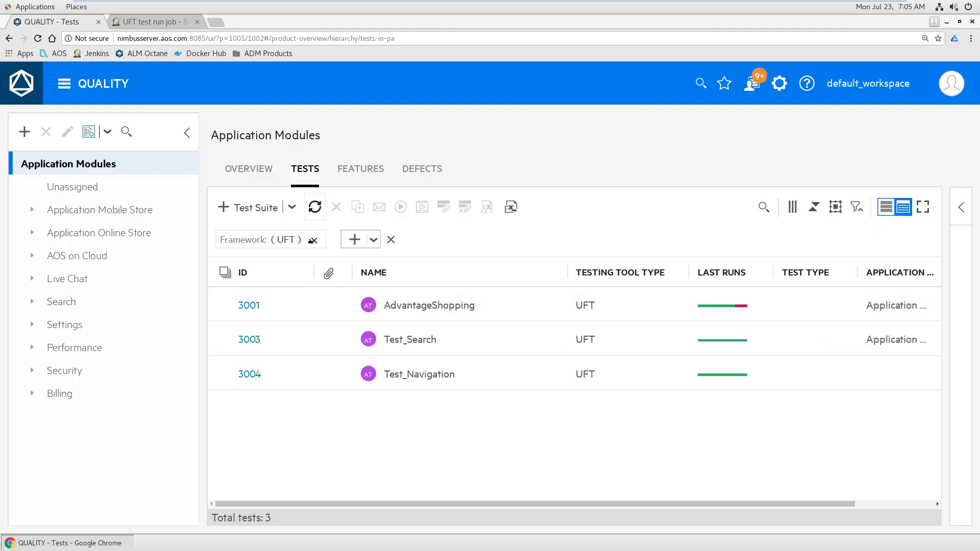
click(374, 240)
click(357, 278)
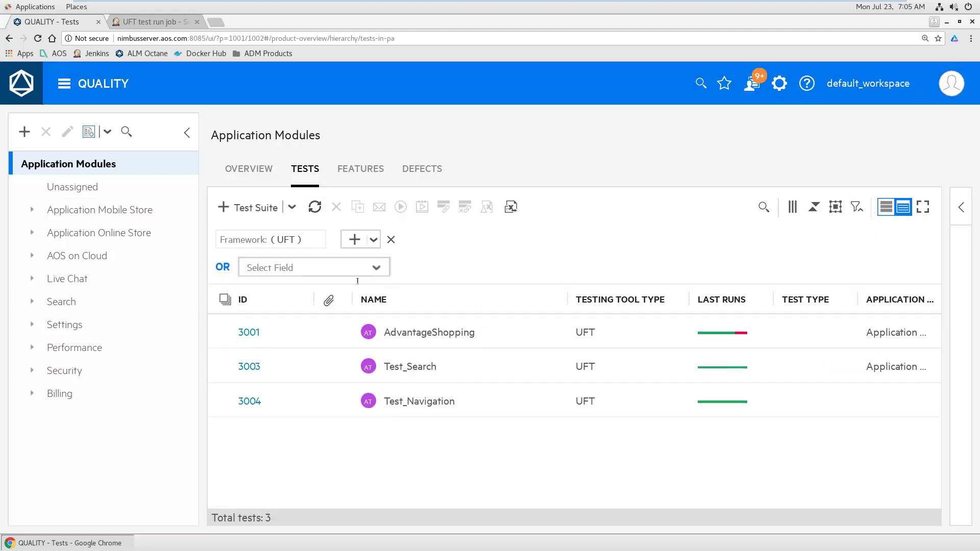
scroll(317, 388, down, 4)
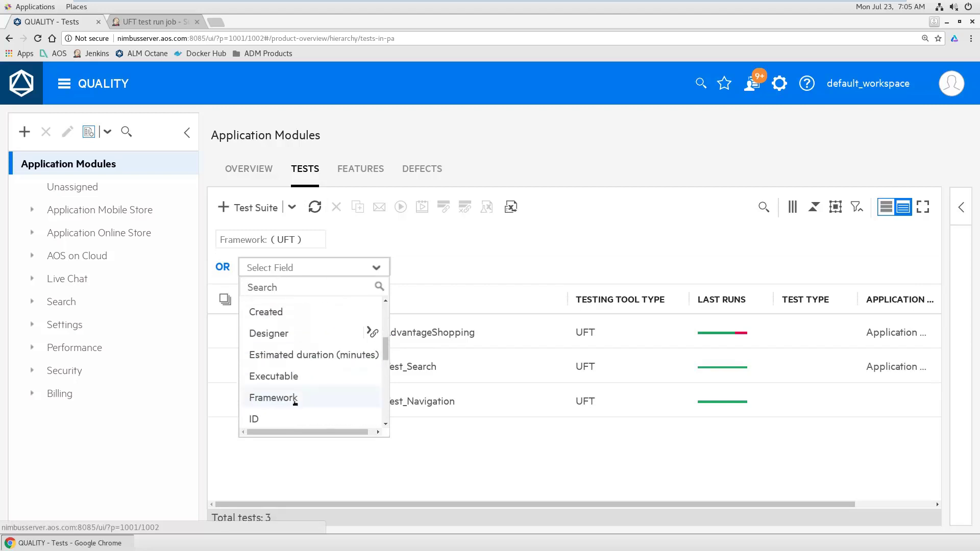
scroll(296, 403, down, 5)
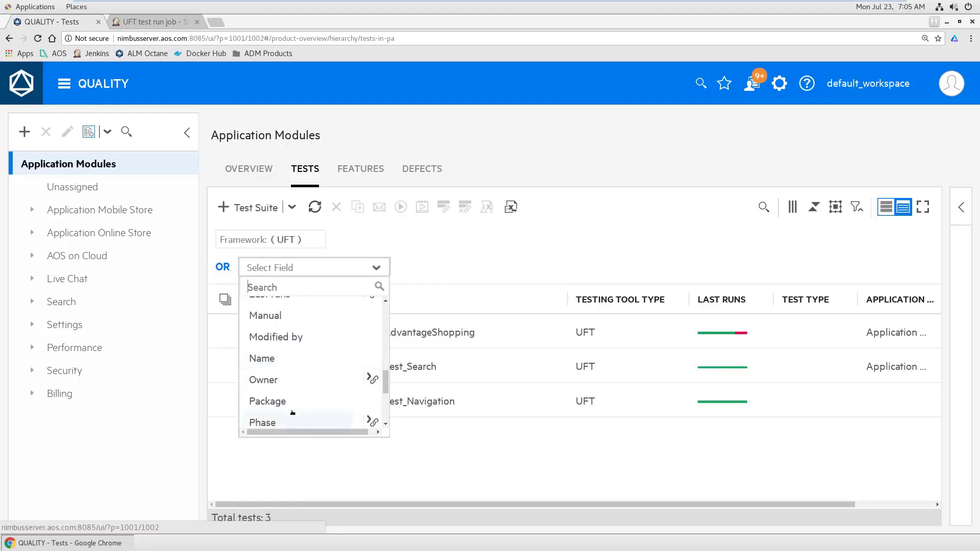
scroll(293, 411, down, 3)
click(287, 384)
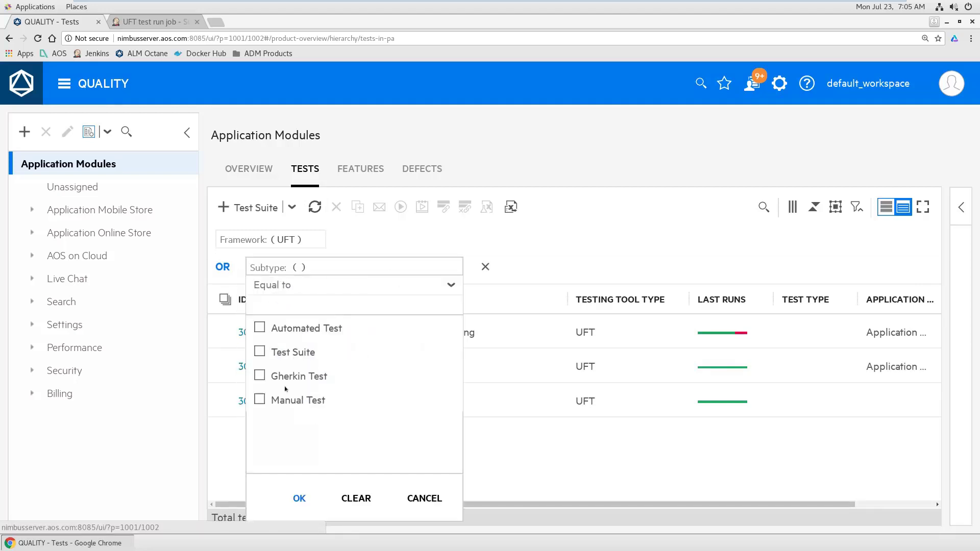
click(260, 352)
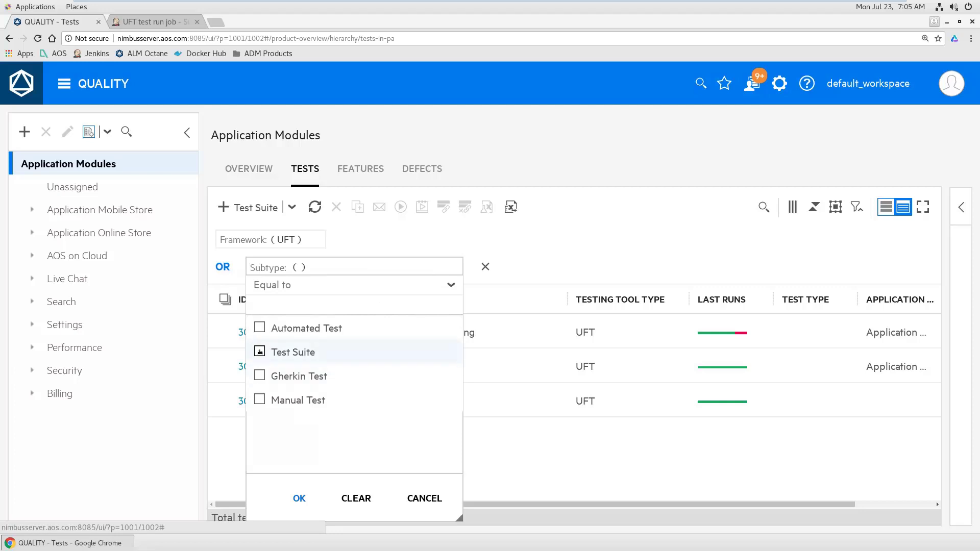
click(302, 500)
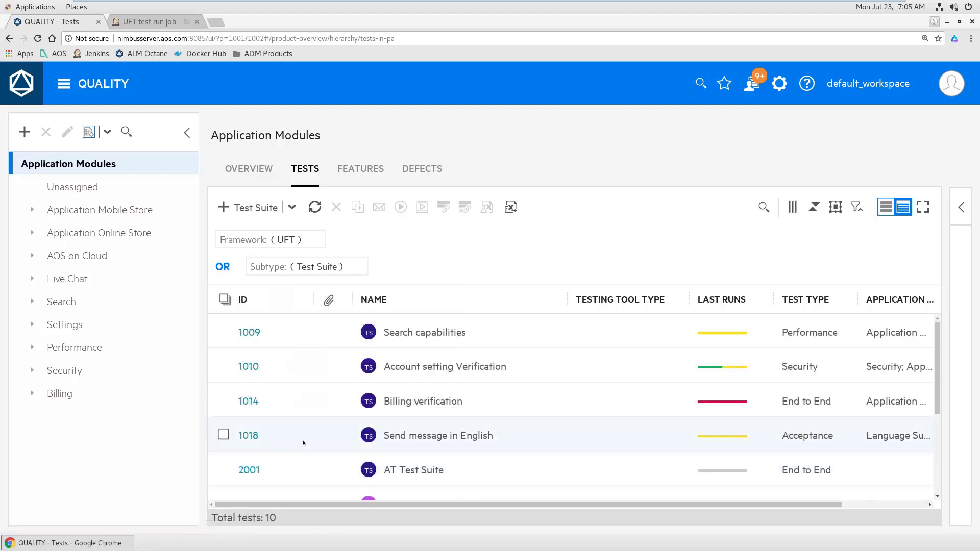
Step: Open suite run 2008 of Test AOS Suite (3005), showing status Passed and release AOS
scroll(302, 443, down, 3)
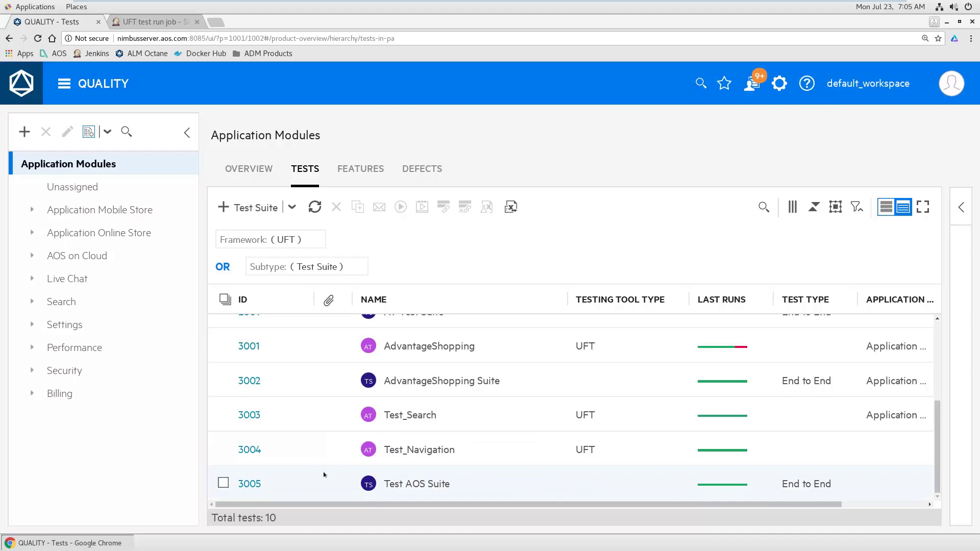
click(249, 484)
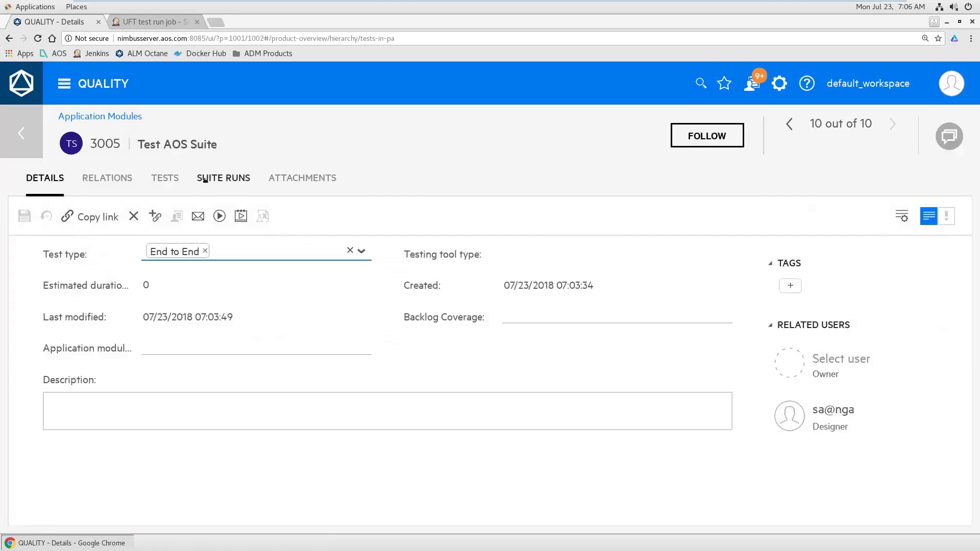
click(225, 178)
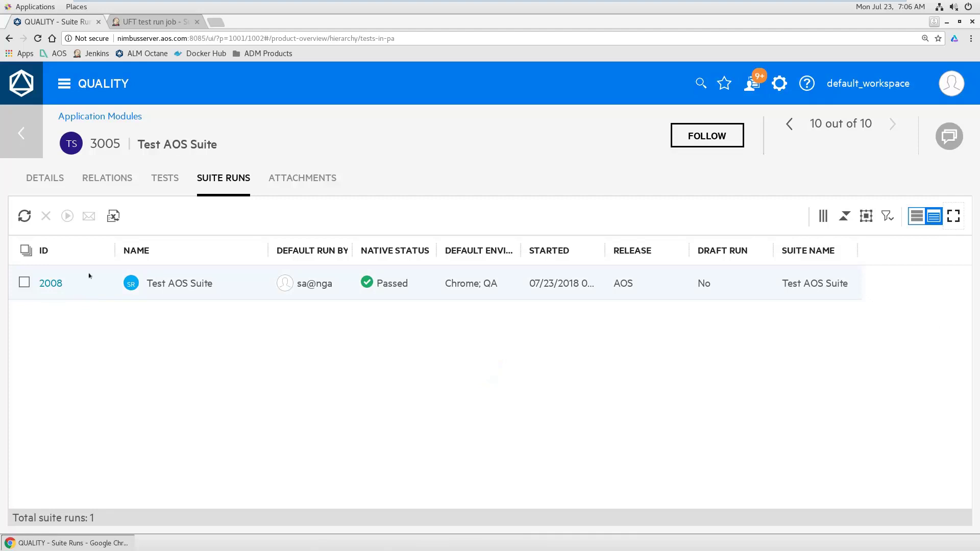
click(50, 283)
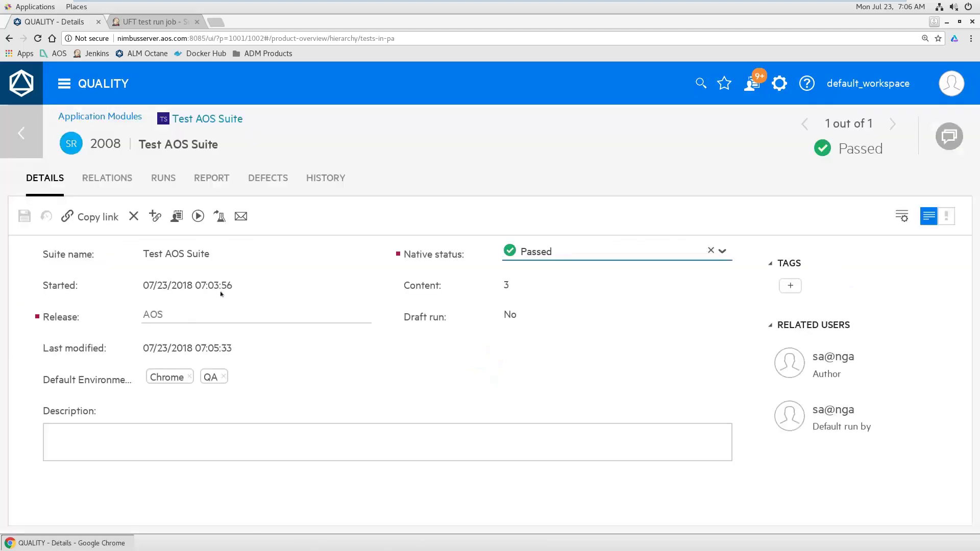
Step: Review the suite run report and open the AdvantageShopping test in a new tab
click(216, 179)
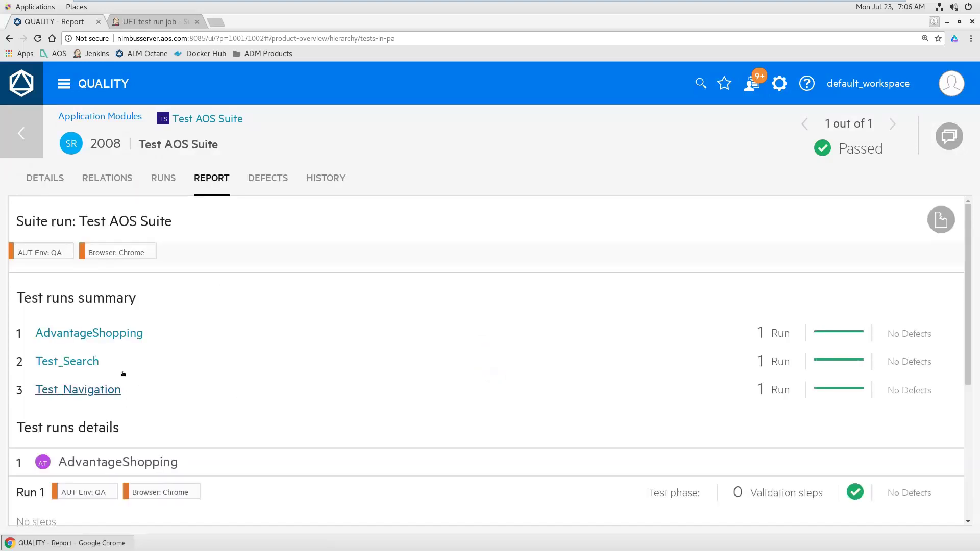
scroll(766, 383, down, 5)
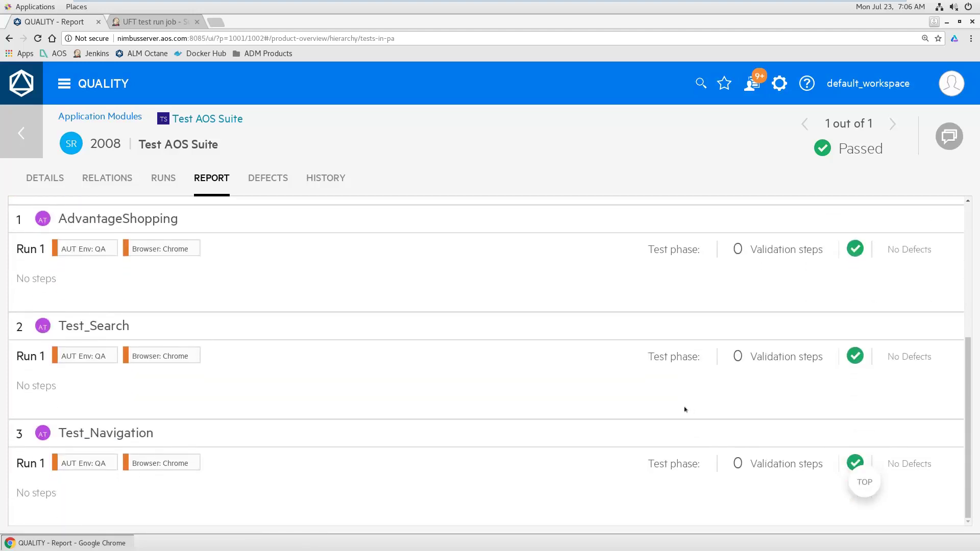
scroll(685, 409, up, 5)
middle_click(602, 332)
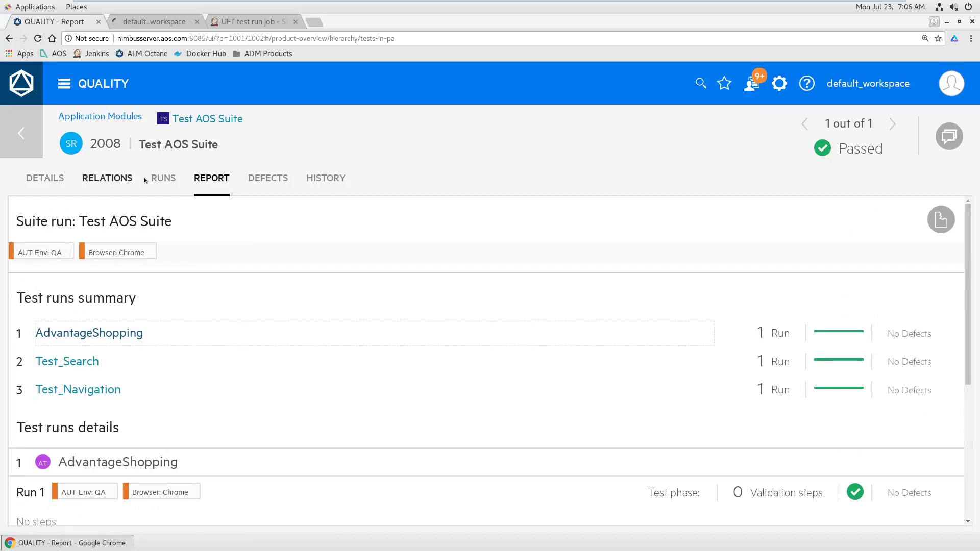
Step: List the suite's test runs with full test names and open Test_Navigation run 2011
click(162, 178)
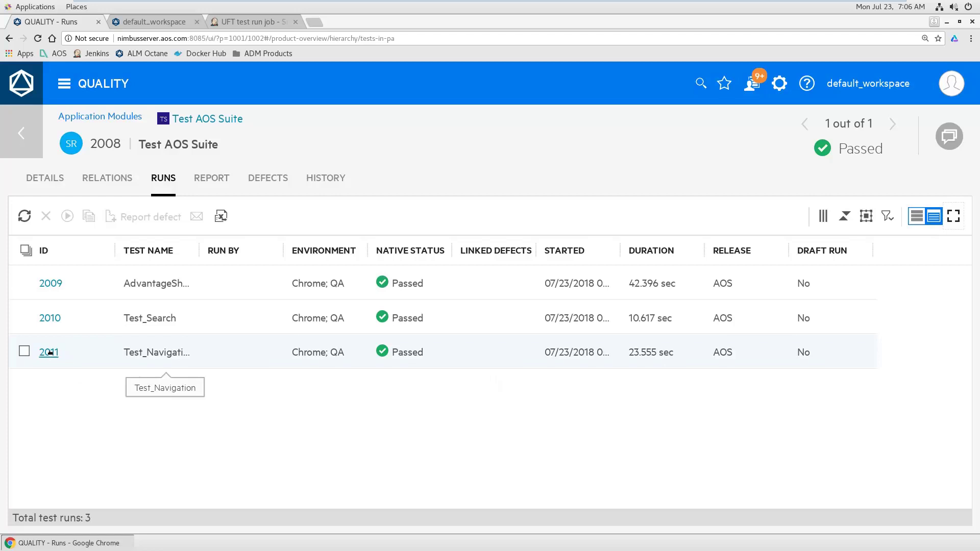
drag(198, 251, 241, 250)
click(47, 353)
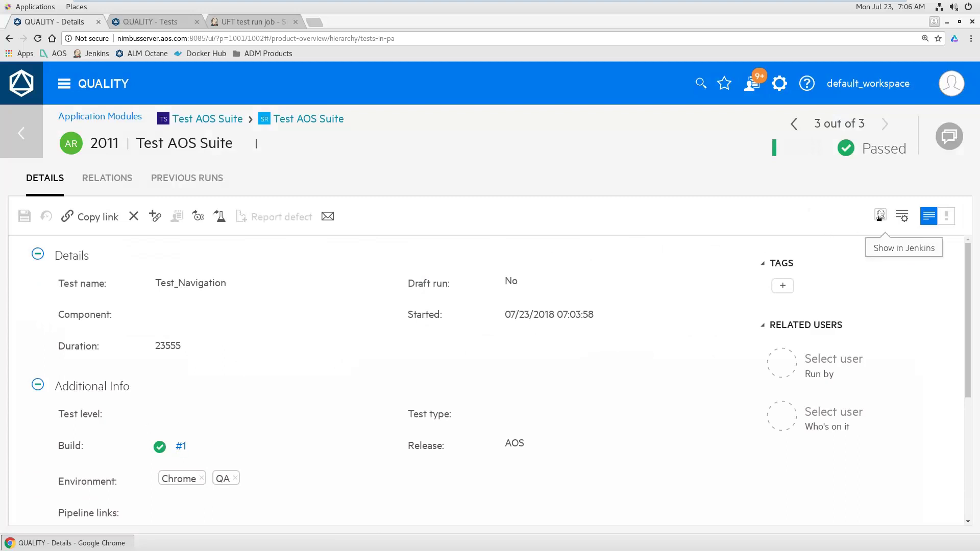
Step: Open the run's UFT Report and inspect its Sync, Back and fetchImage?image_id=4600.Click steps
click(880, 216)
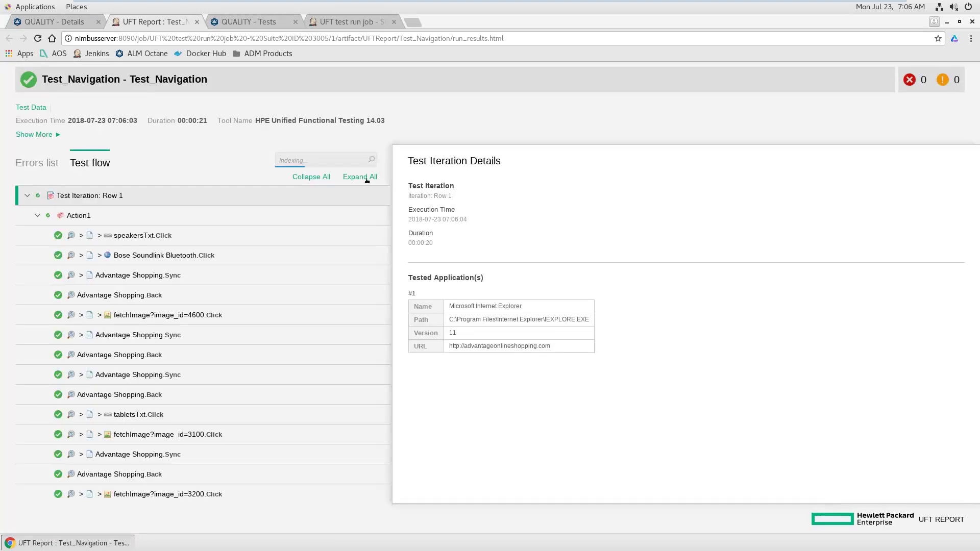
click(131, 276)
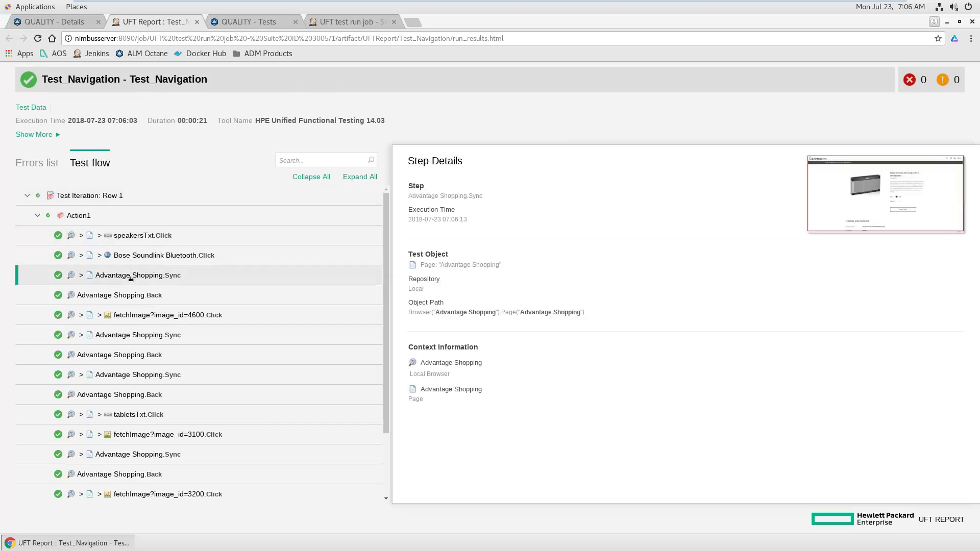
click(137, 335)
click(138, 374)
click(137, 353)
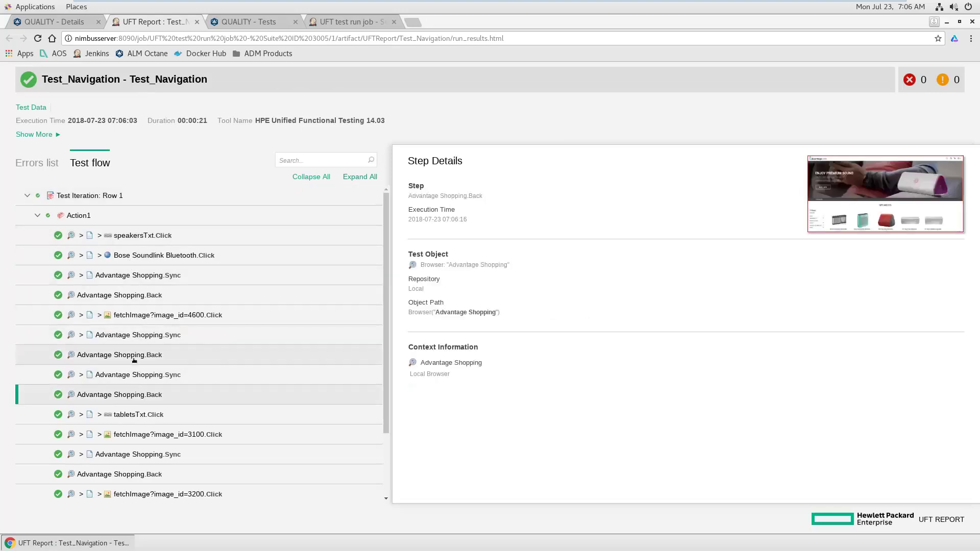
click(141, 335)
click(144, 312)
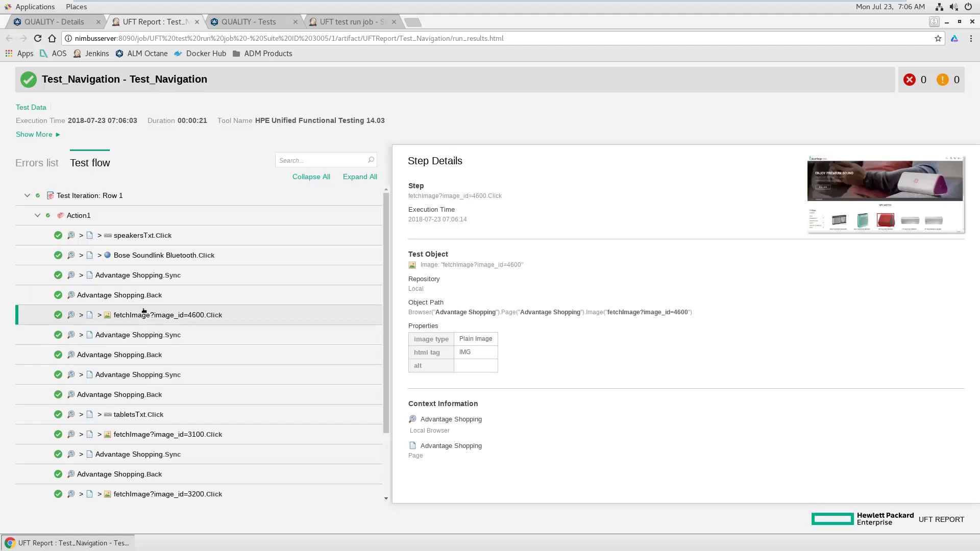
Step: Enlarge the step's captured screenshot, then close it and the UFT Report
click(898, 195)
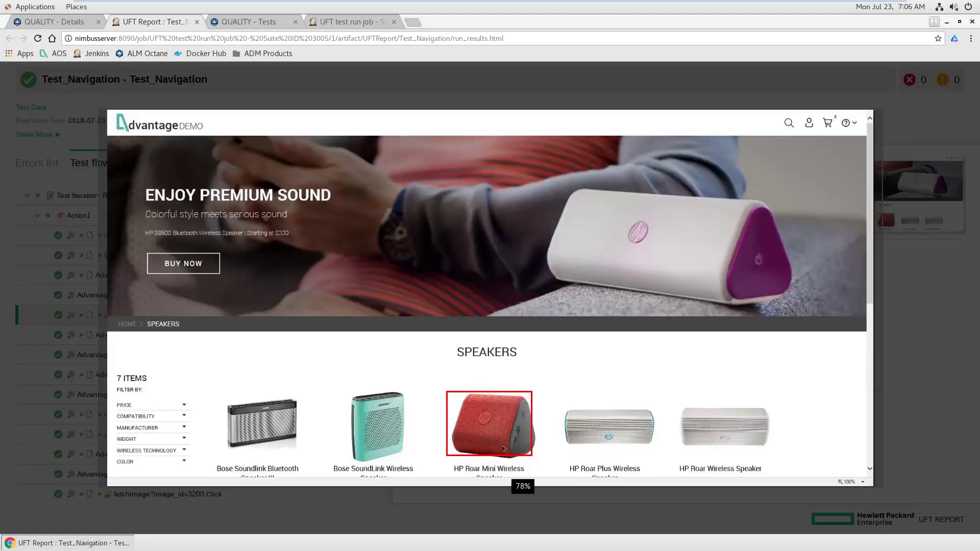
click(925, 313)
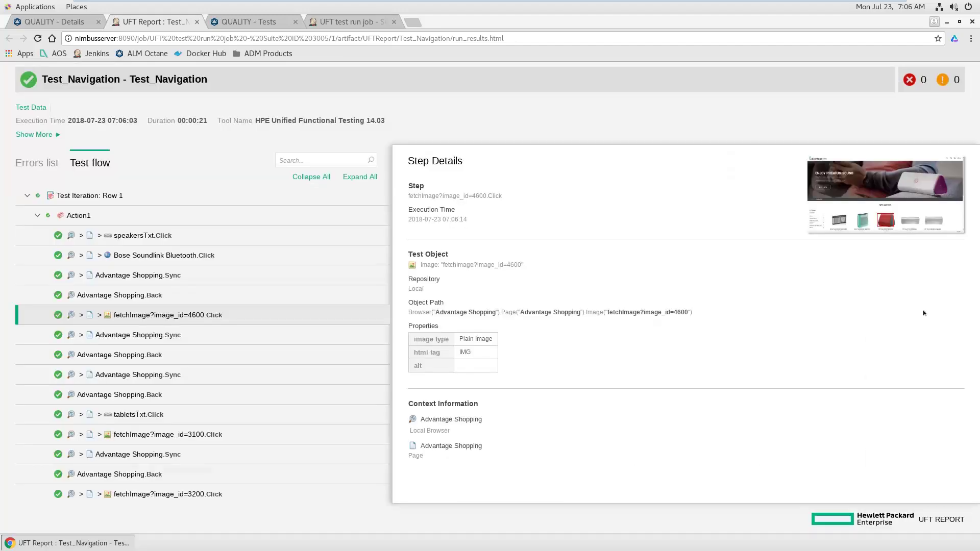
click(196, 22)
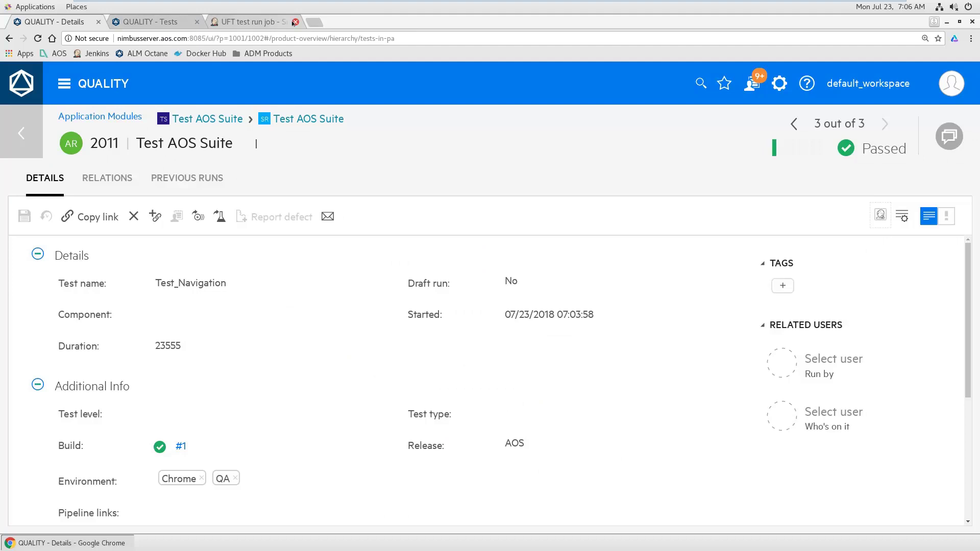
Step: Close the Jenkins job tab, go back to Test AOS Suite's suite runs, and open settings
click(296, 22)
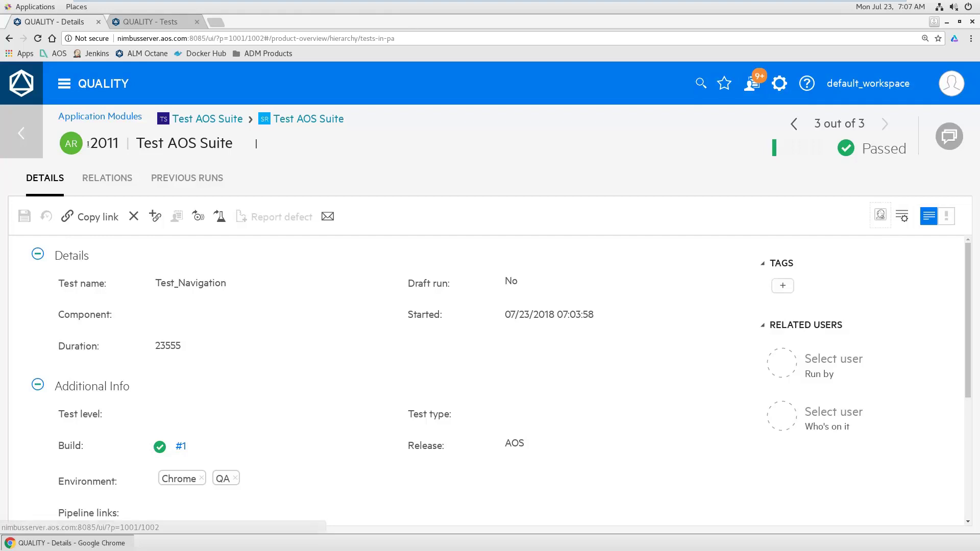
click(18, 134)
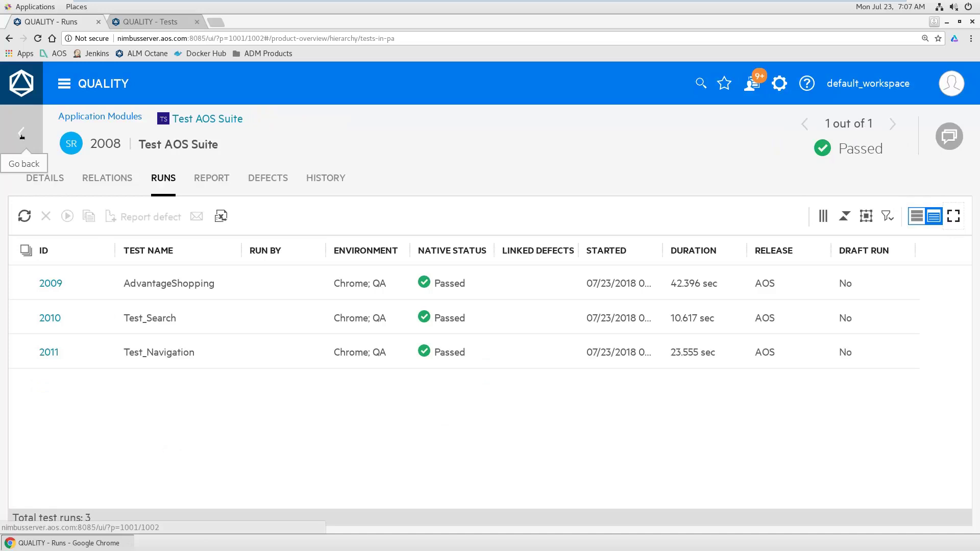
click(21, 135)
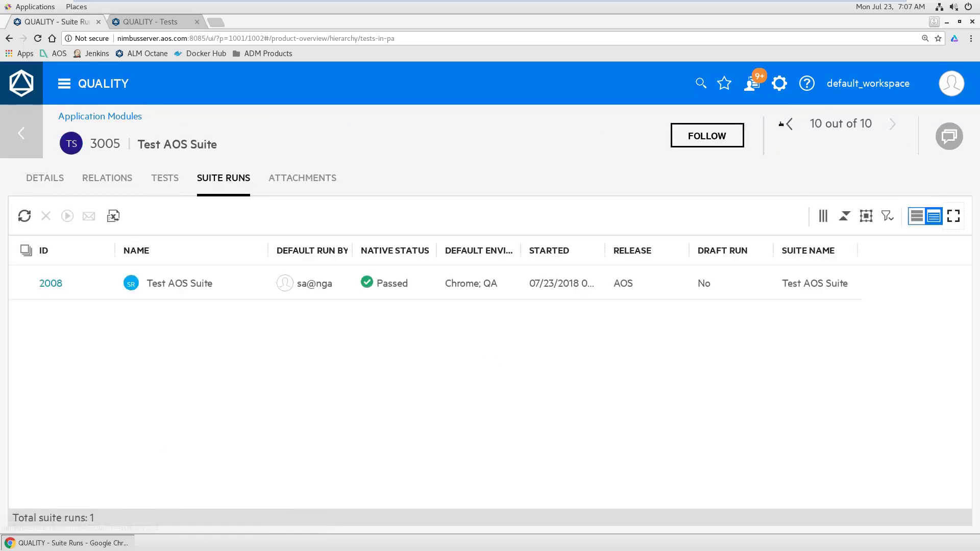
click(778, 85)
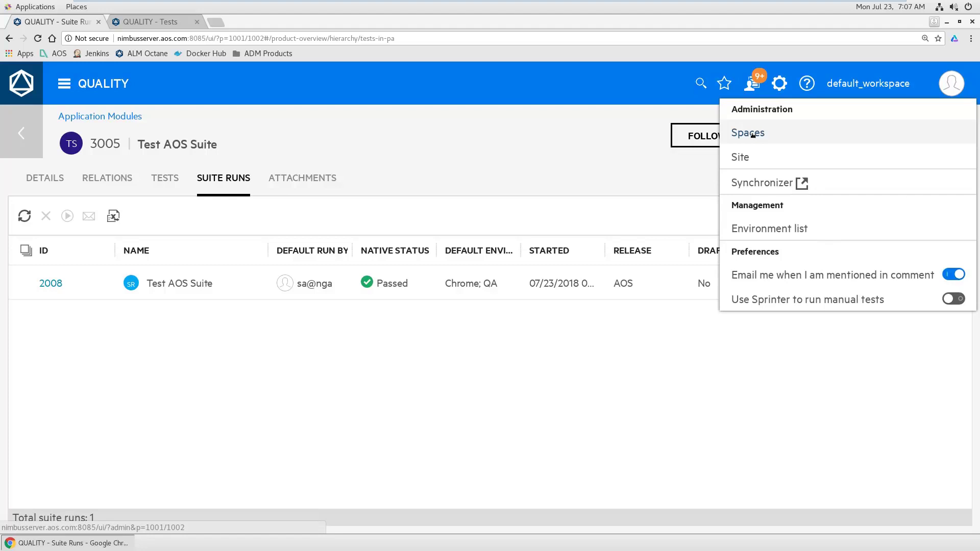
Step: Open the Spaces administration area from the ALM Octane settings menu
click(753, 134)
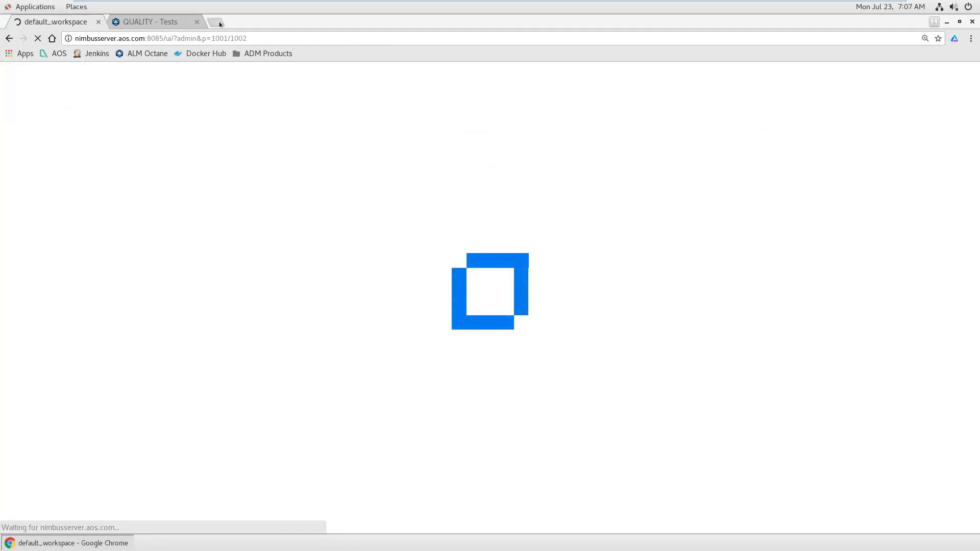
Step: In a new tab, open Jenkins' Configure System page and review its ALM Octane CI section
click(220, 24)
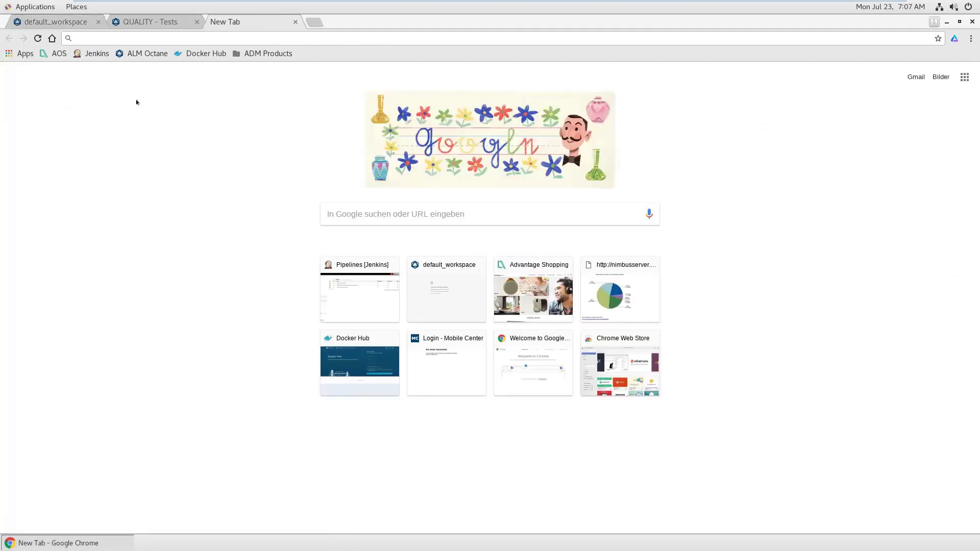
click(92, 54)
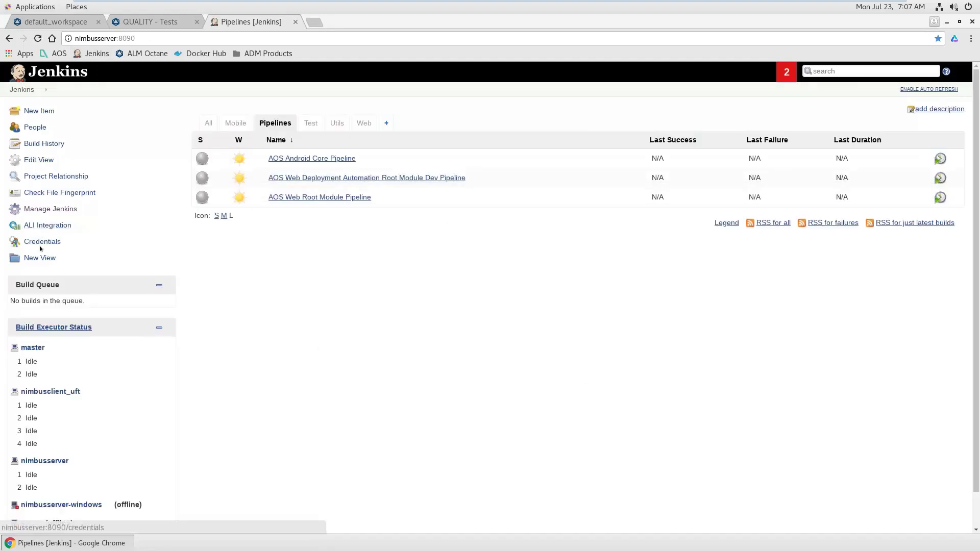
click(41, 208)
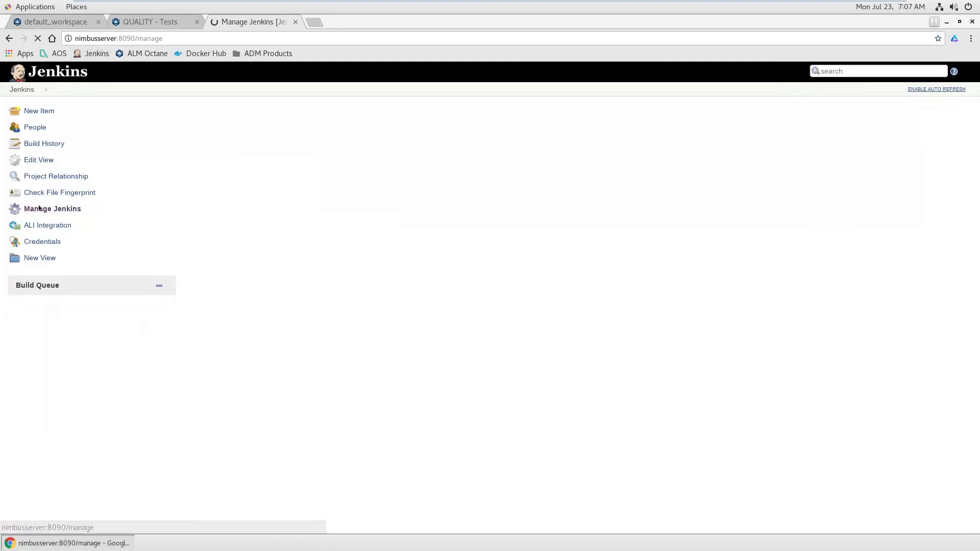
click(269, 285)
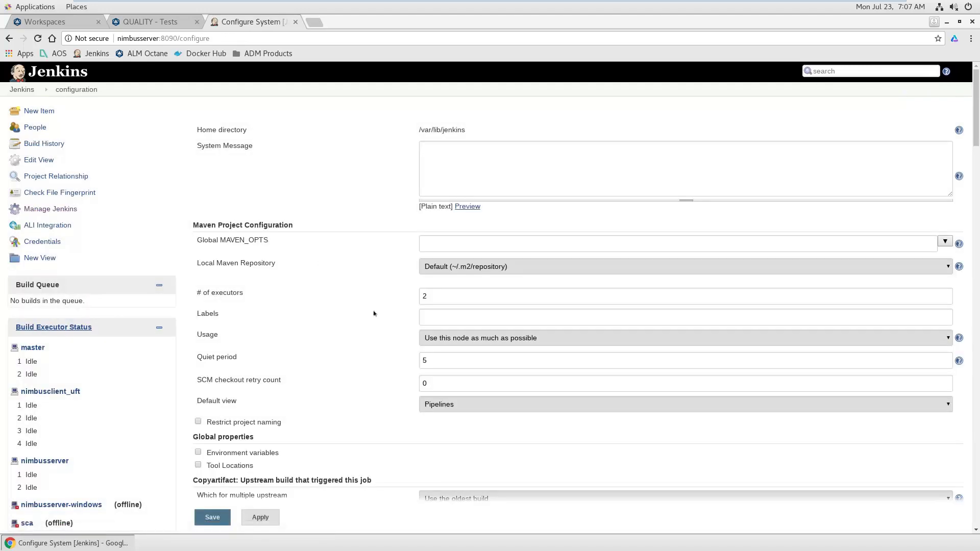
scroll(364, 356, down, 10)
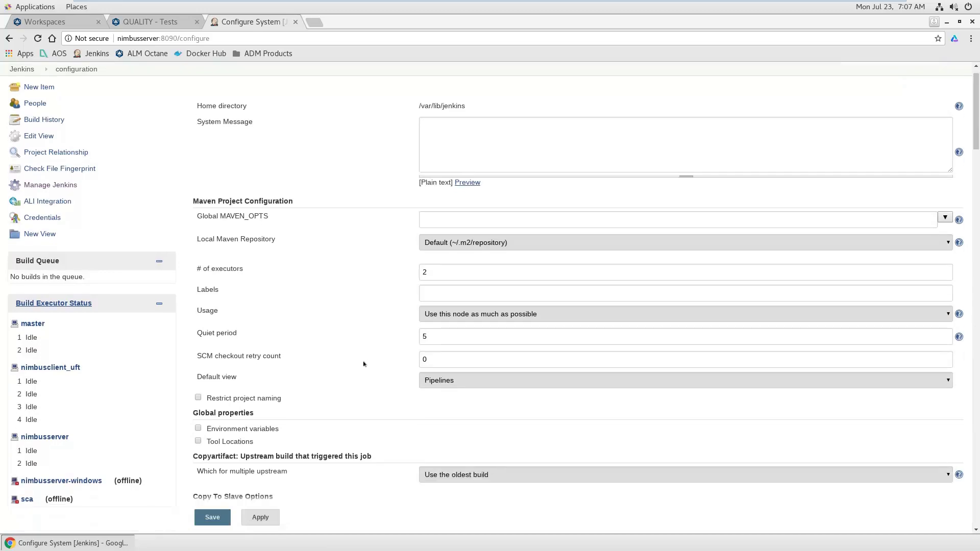
scroll(364, 365, down, 8)
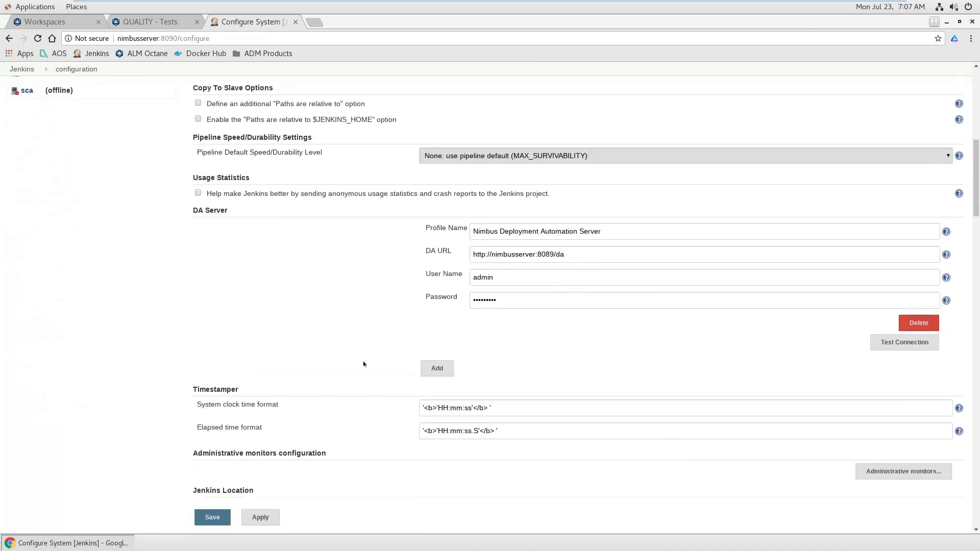
scroll(364, 364, down, 8)
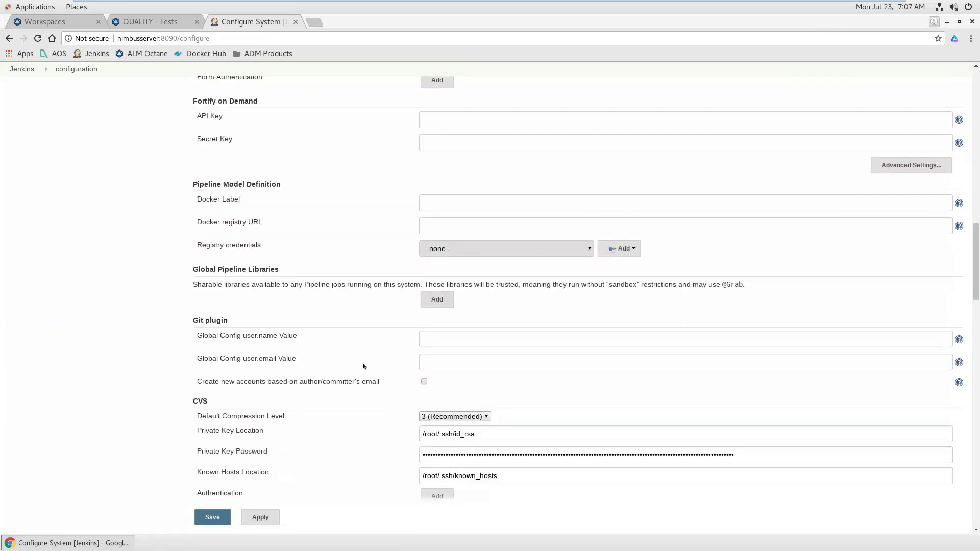
scroll(364, 367, down, 10)
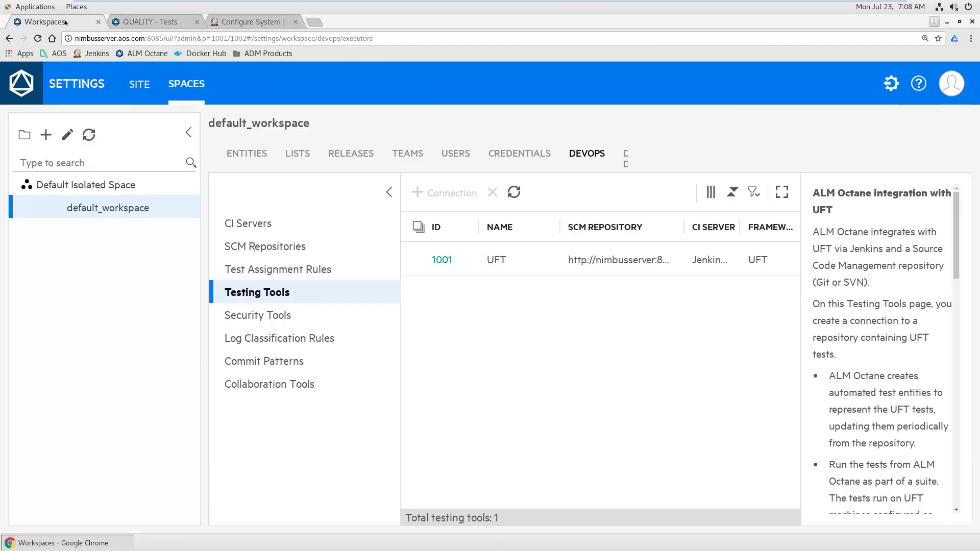
Step: Select the jenkins entry in the Default Isolated Space's API Access list
click(88, 189)
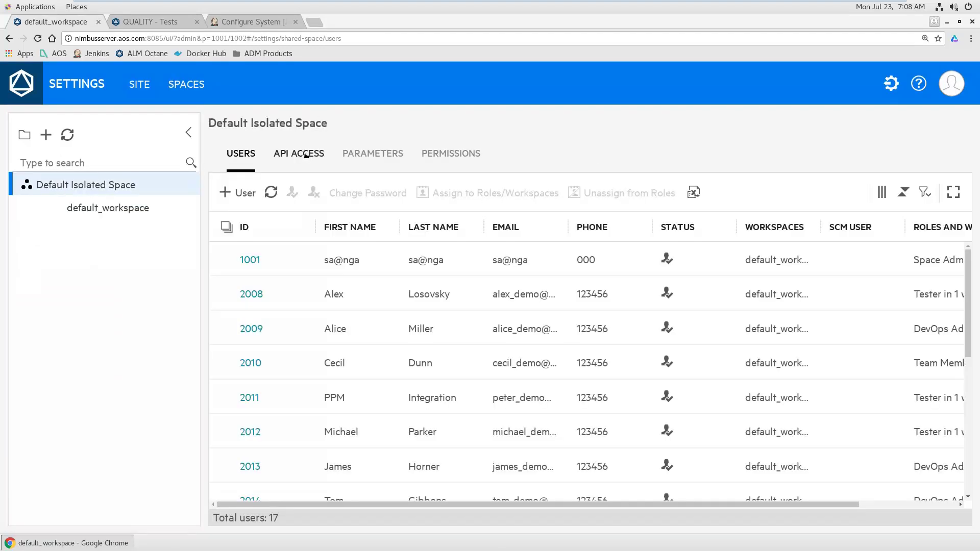
click(305, 153)
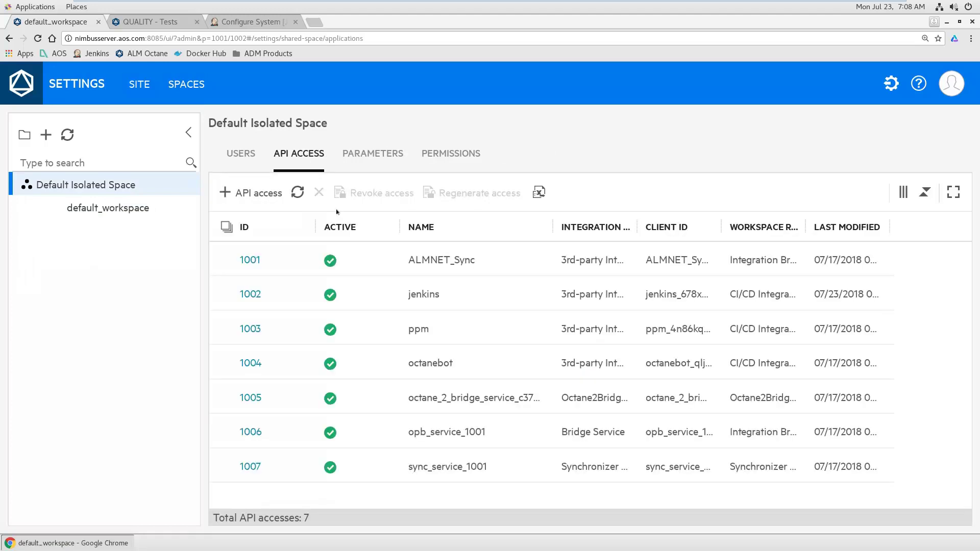
click(483, 301)
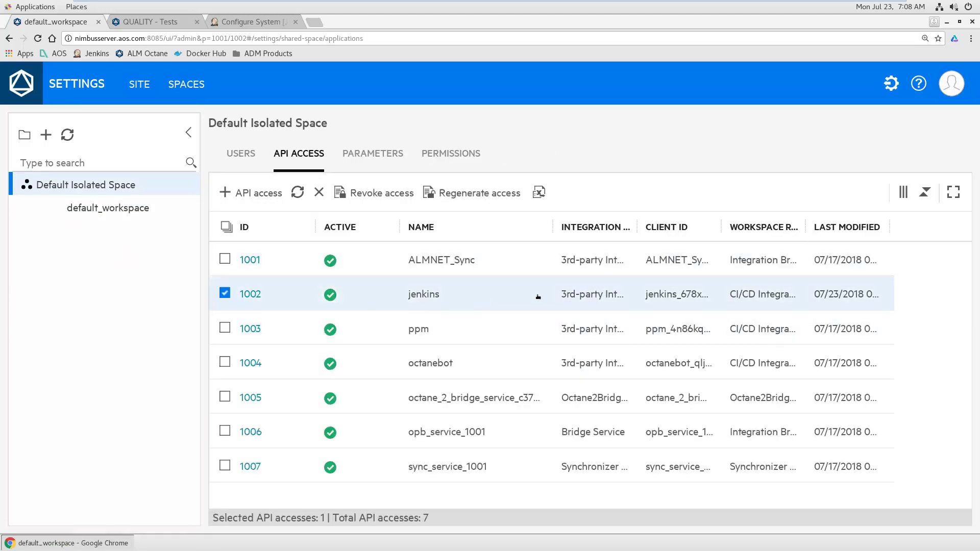
Step: Start a new API access with the CI/CD Integration role, then cancel it
click(257, 195)
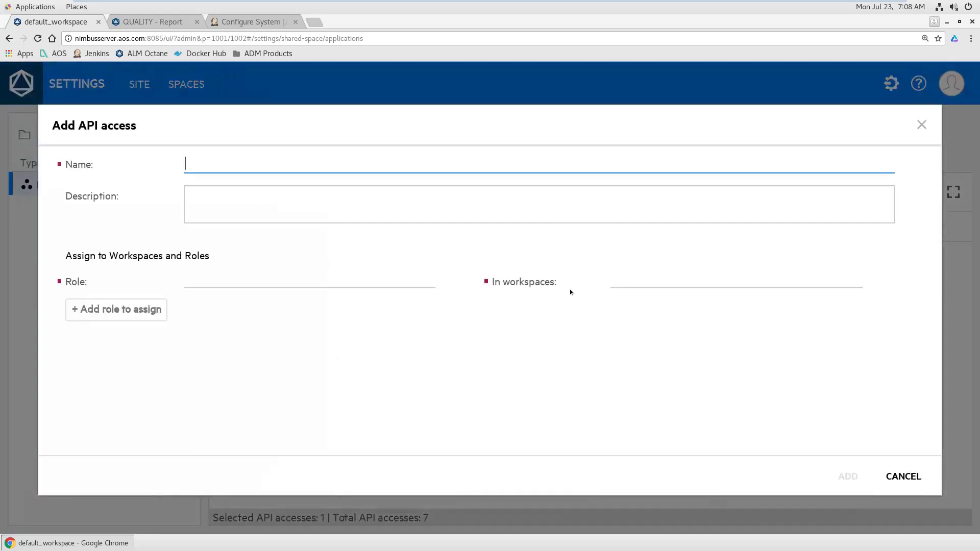
click(405, 288)
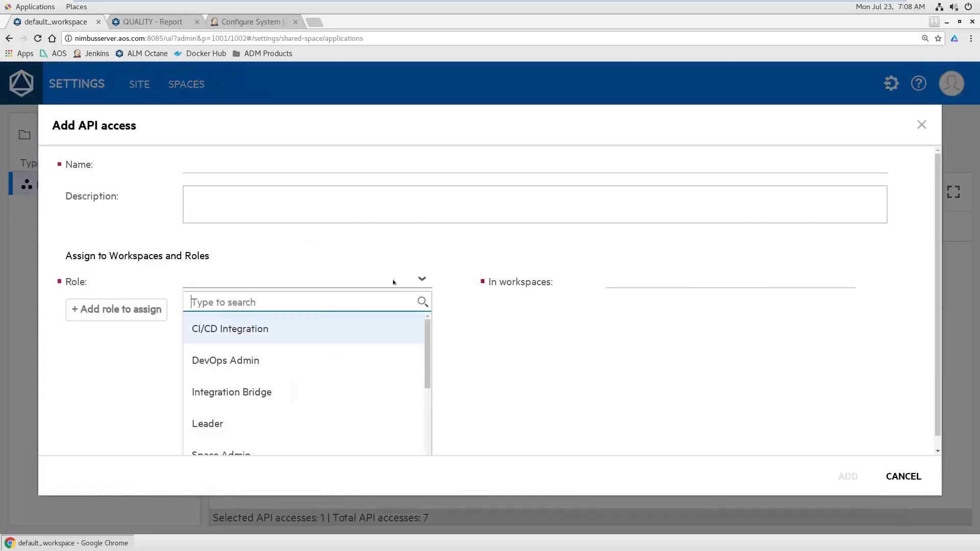
click(207, 330)
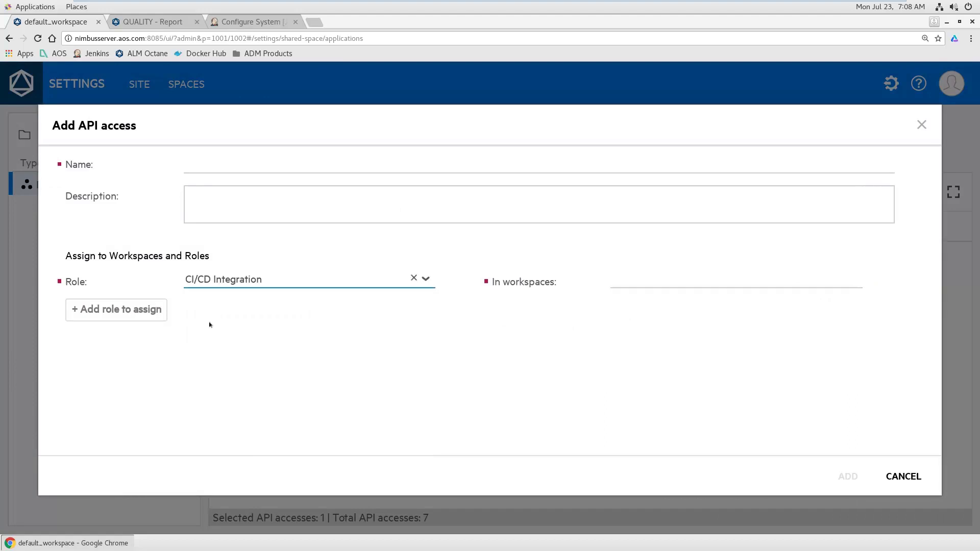
click(904, 477)
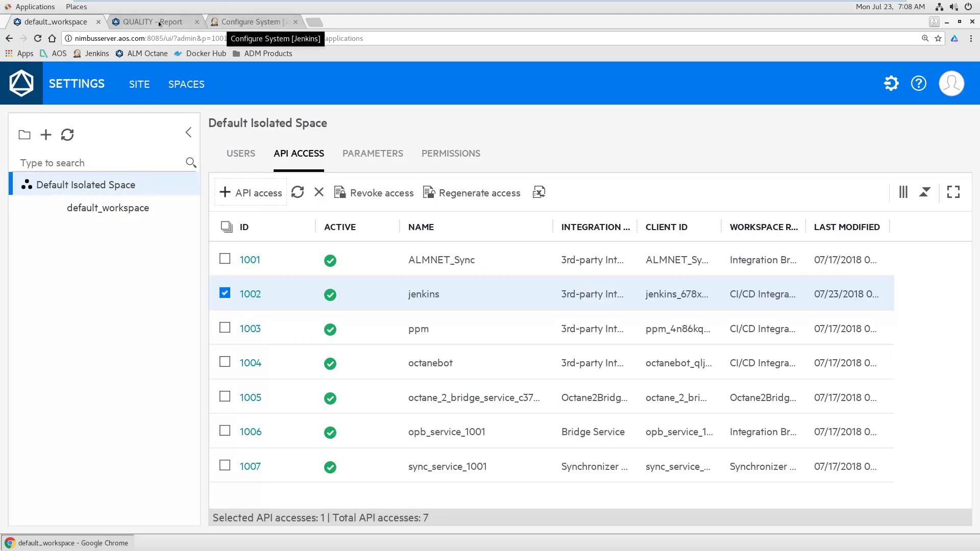
click(232, 25)
click(908, 364)
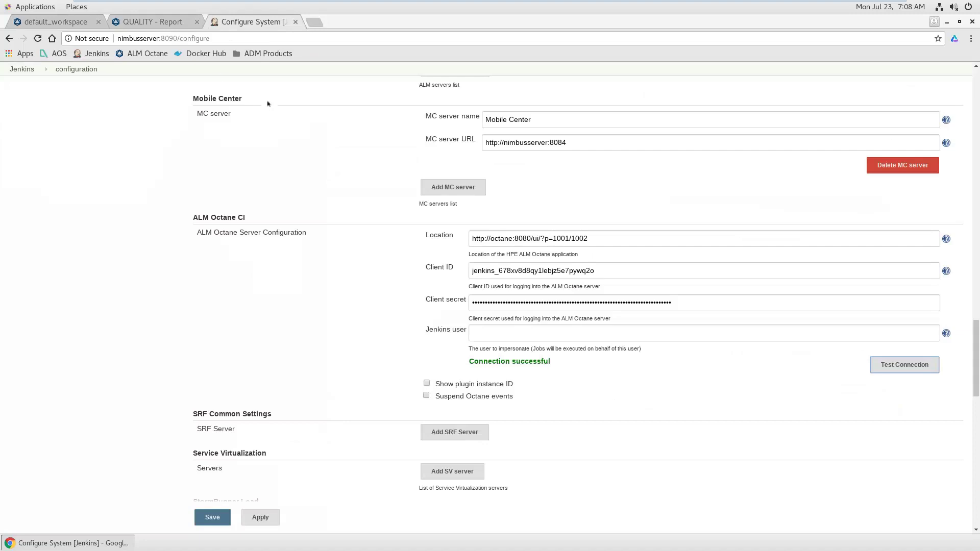
click(56, 21)
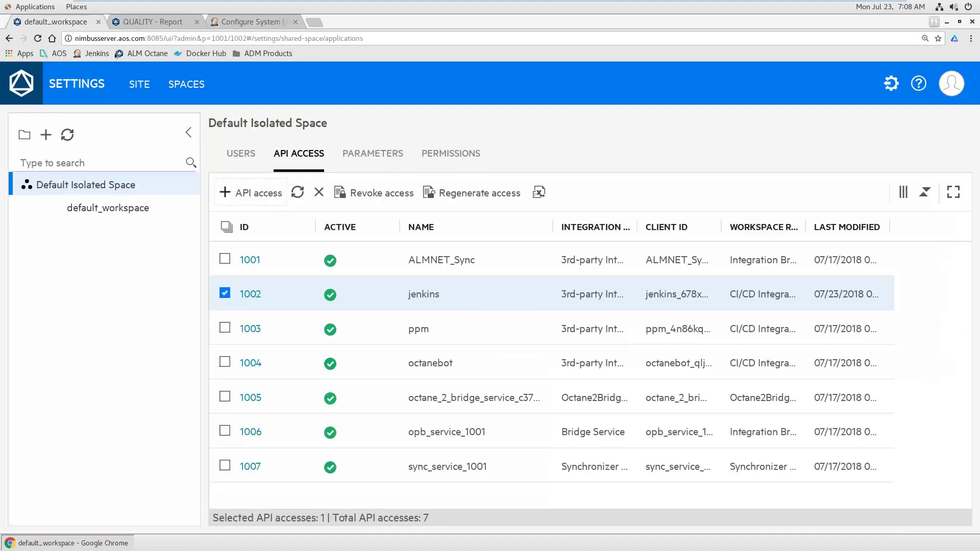
Step: Check default_workspace's DevOps CI servers and SCM repositories, ending on Testing Tools with UFT connection 1001
click(115, 211)
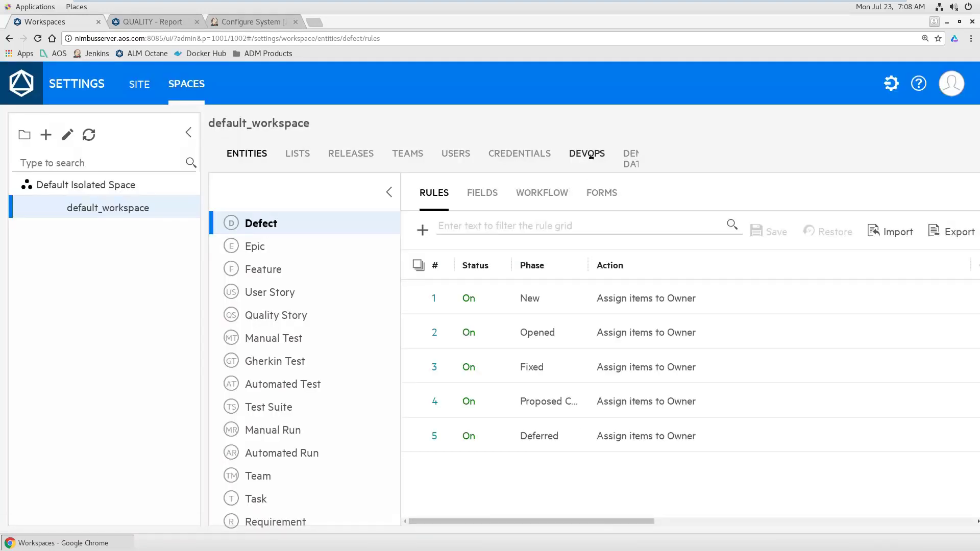
click(591, 156)
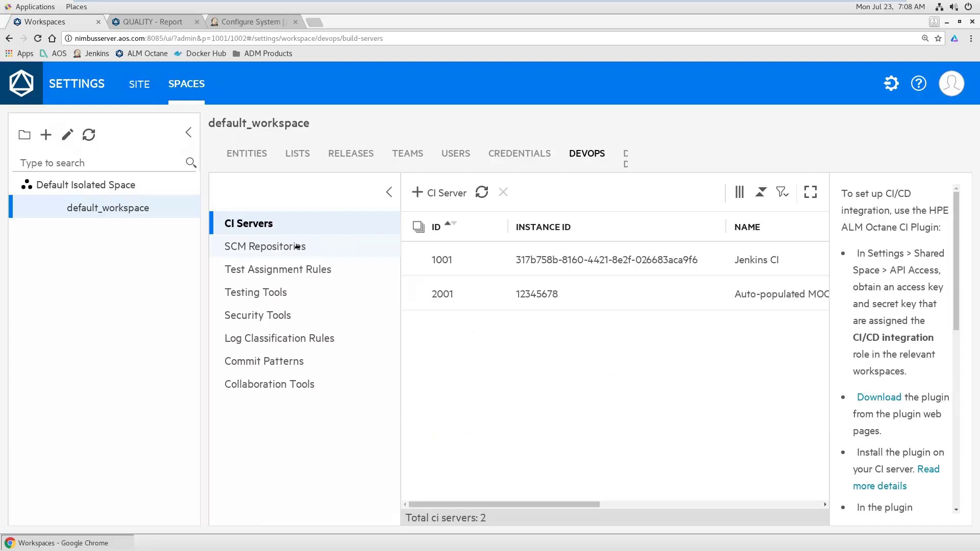
click(296, 247)
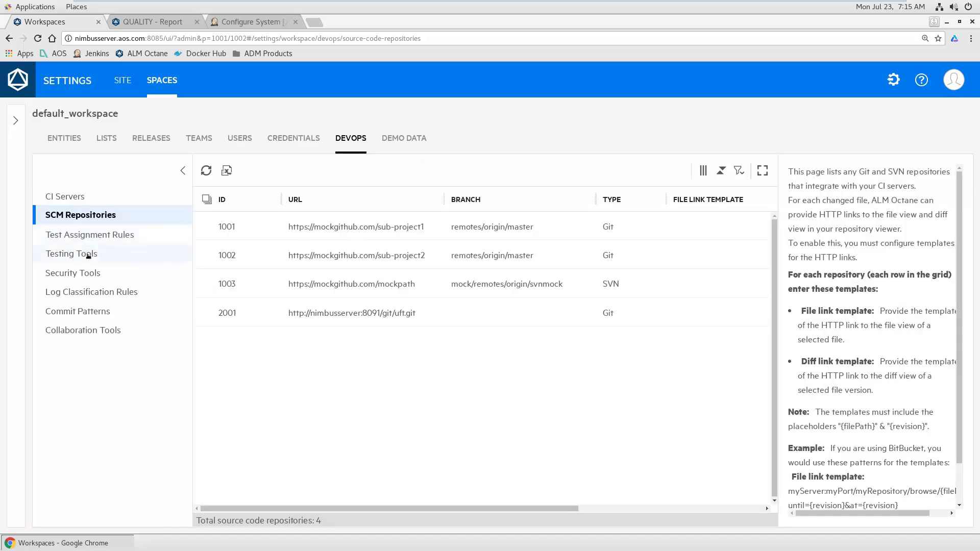
click(88, 255)
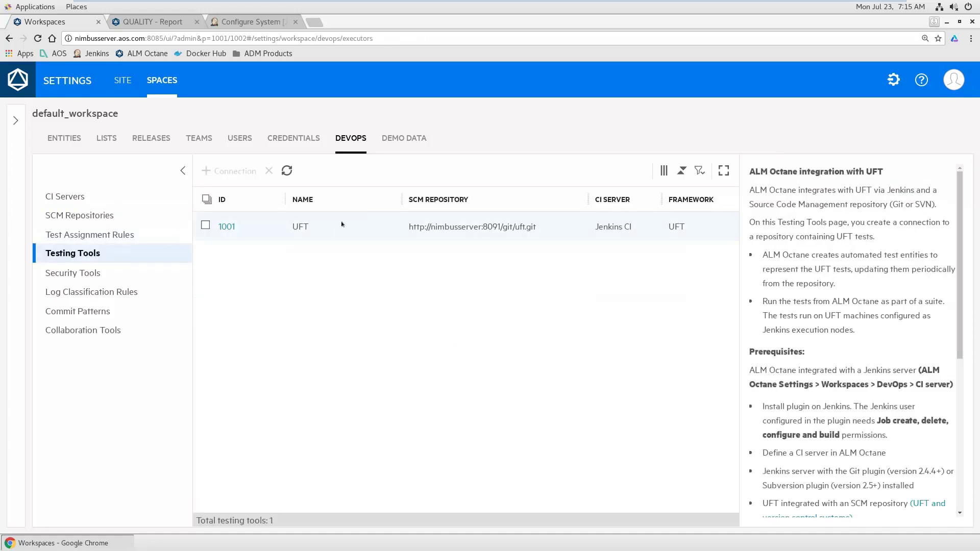
click(227, 228)
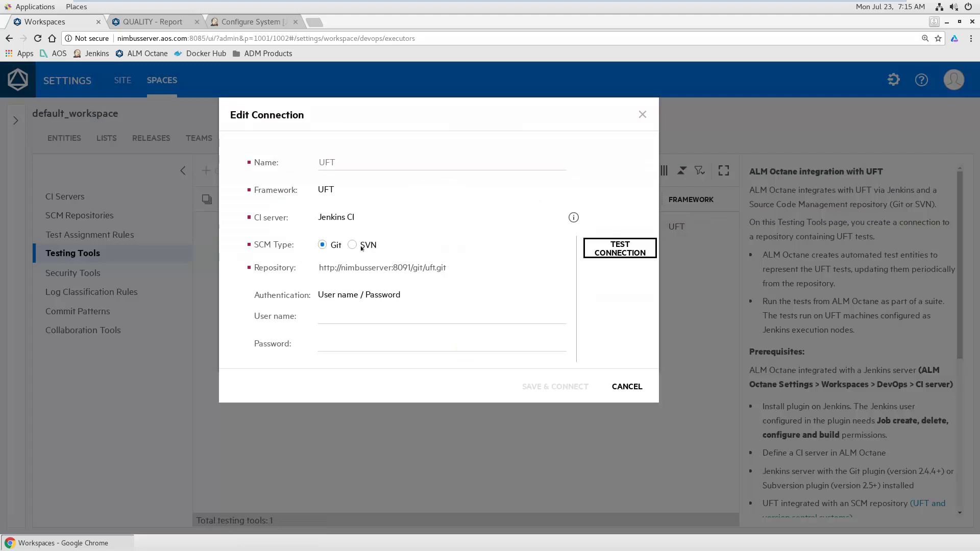
click(331, 320)
text(sa@nga)
key(Tab)
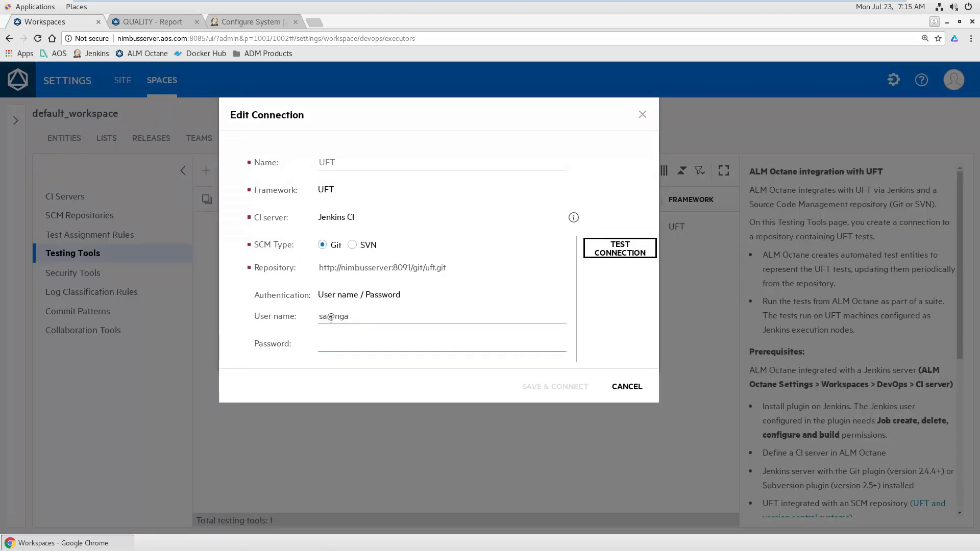
text(•••••••••)
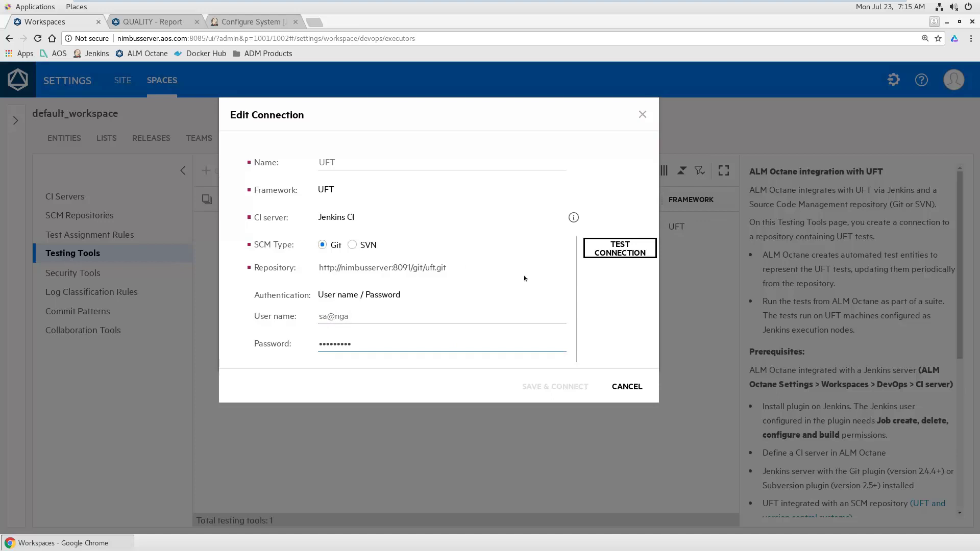
click(610, 253)
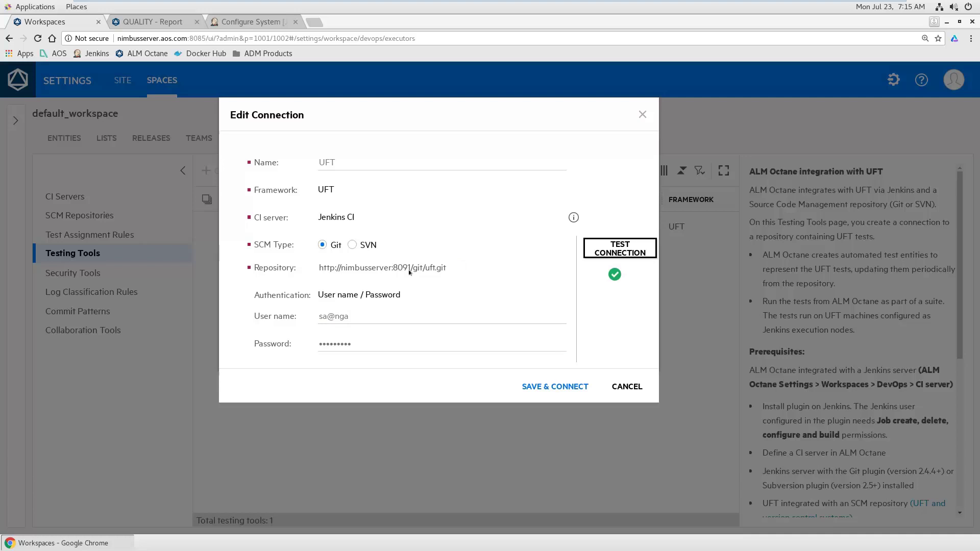
click(633, 388)
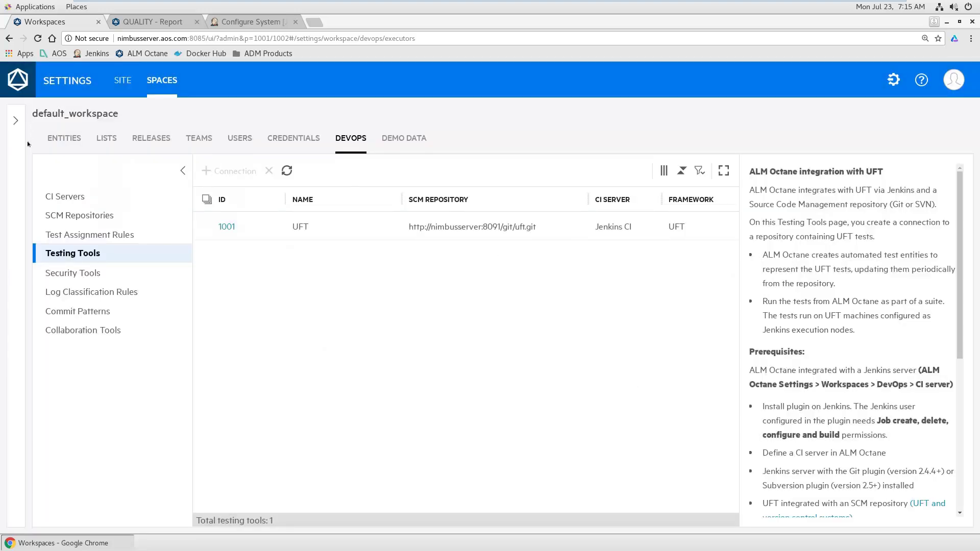
Step: Leave the administration settings and return to the main ALM Octane application
click(15, 120)
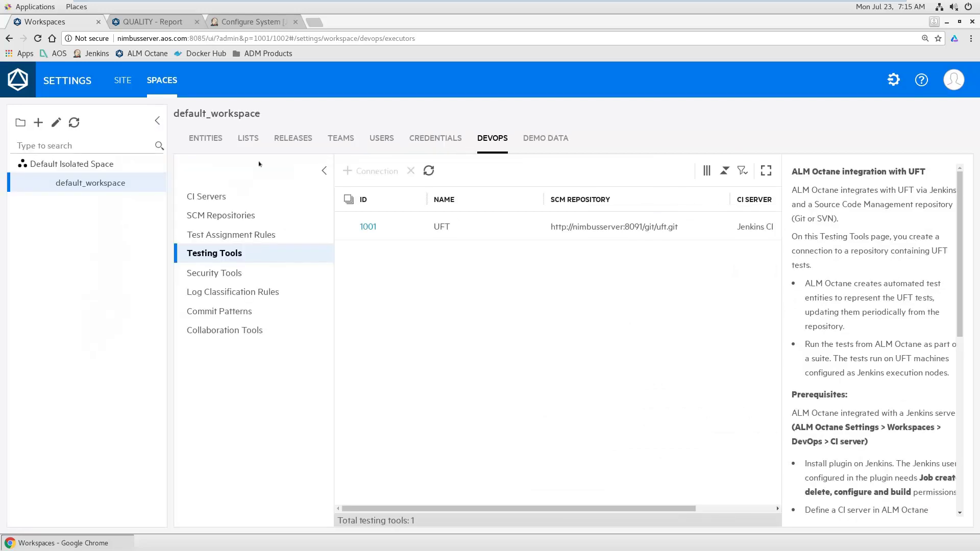
click(896, 80)
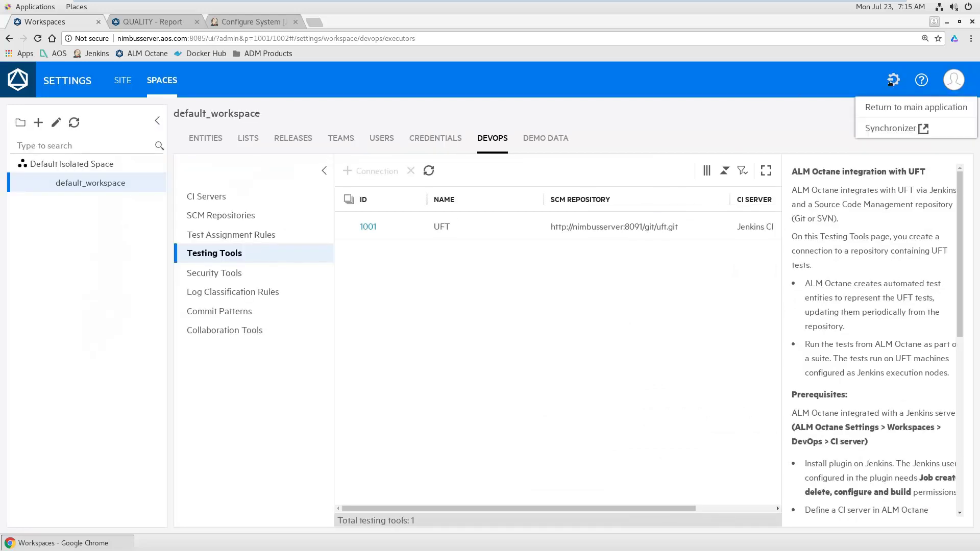
click(858, 108)
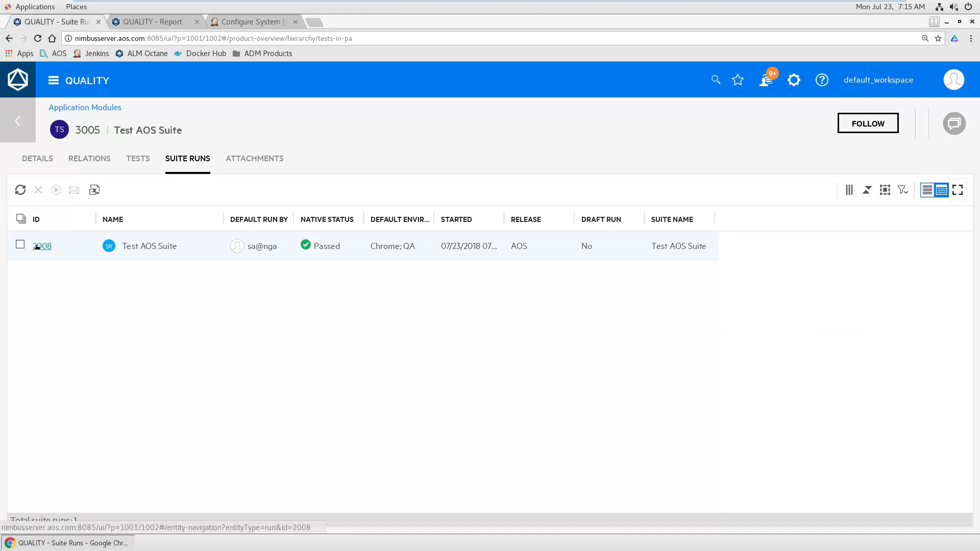
Step: Open the report for Test AOS Suite run 2008 and review its test results
click(38, 247)
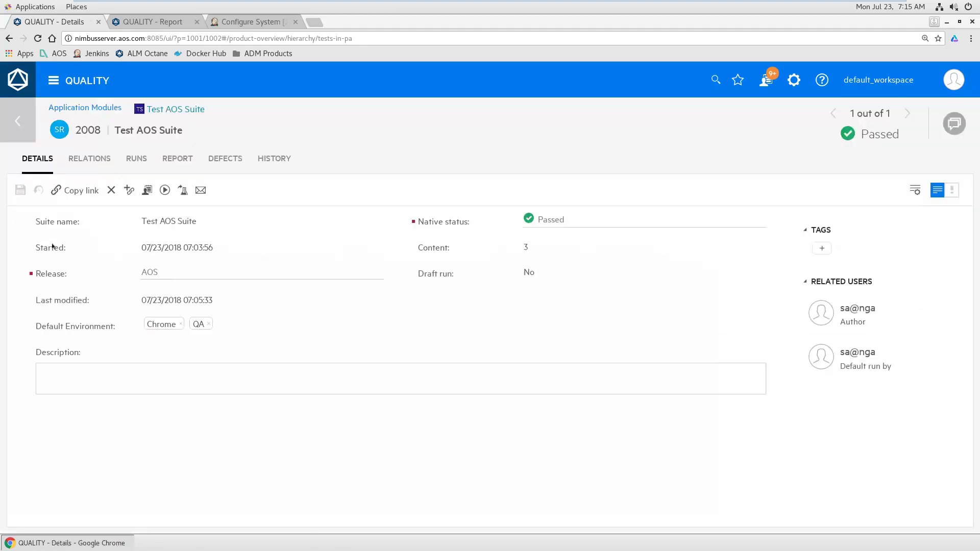
click(183, 160)
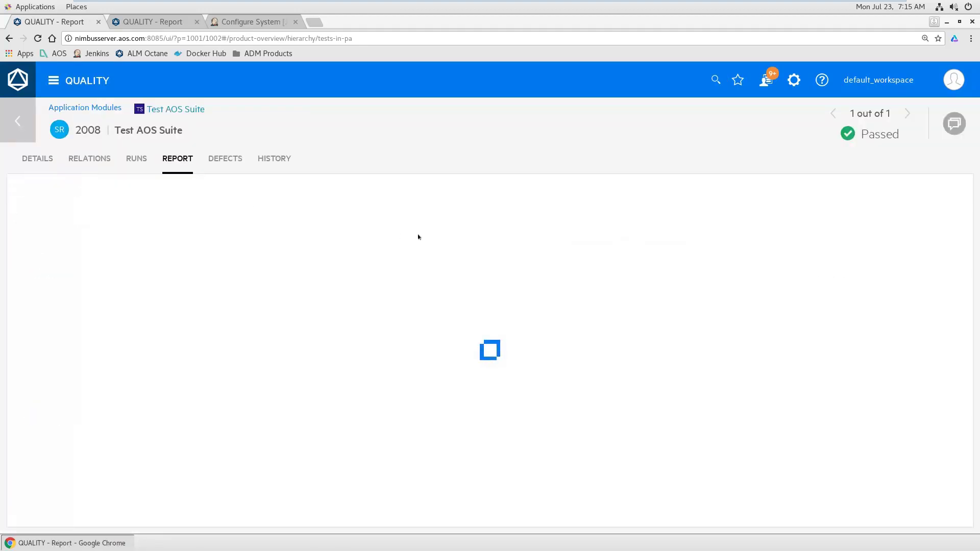
scroll(373, 319, down, 3)
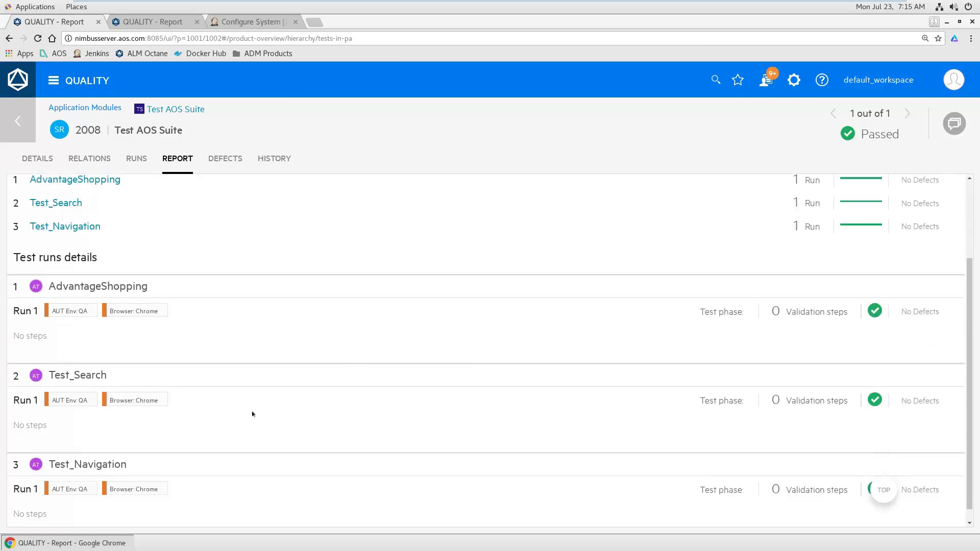